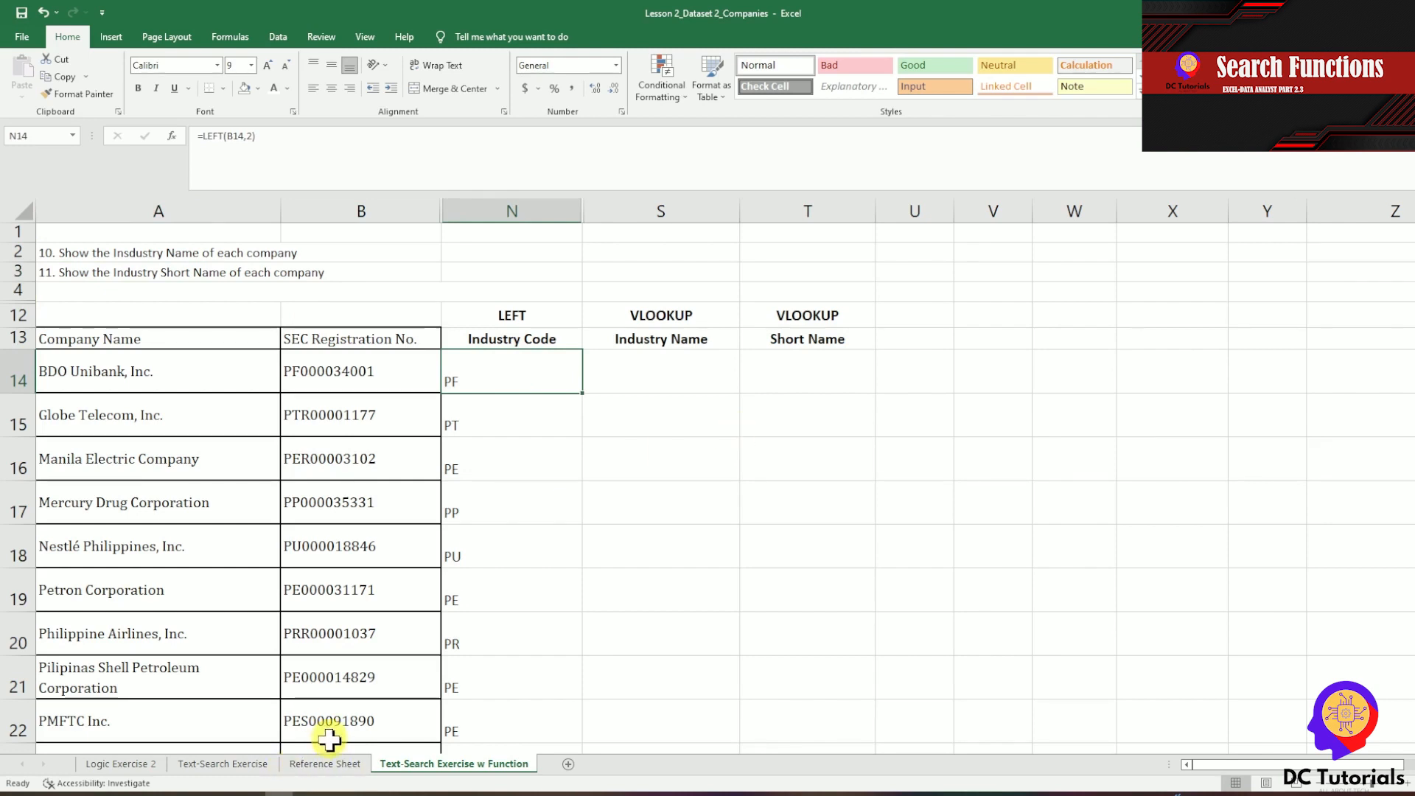
# Examine the industry code, name and short name table on the Reference Sheet.
pyautogui.click(325, 764)
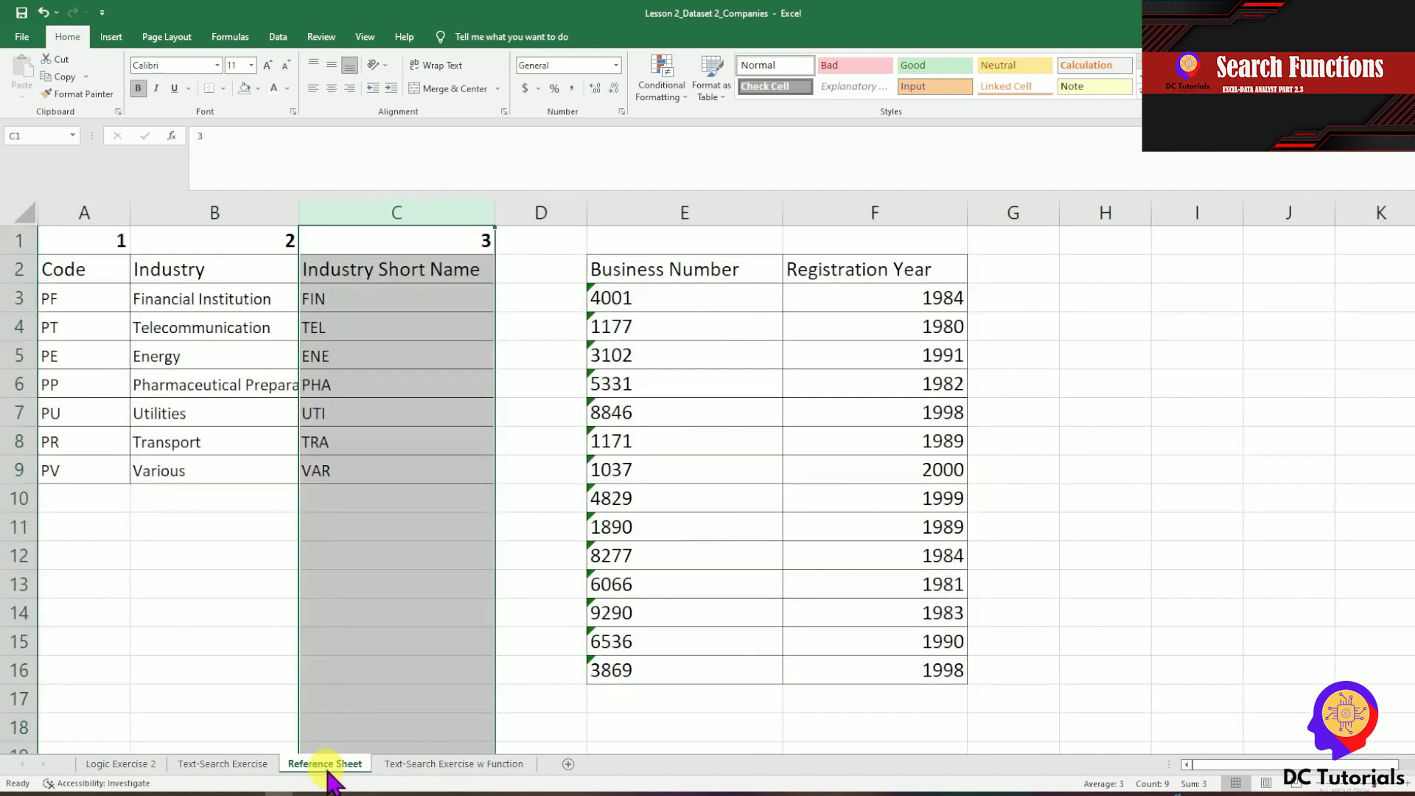
pyautogui.click(203, 527)
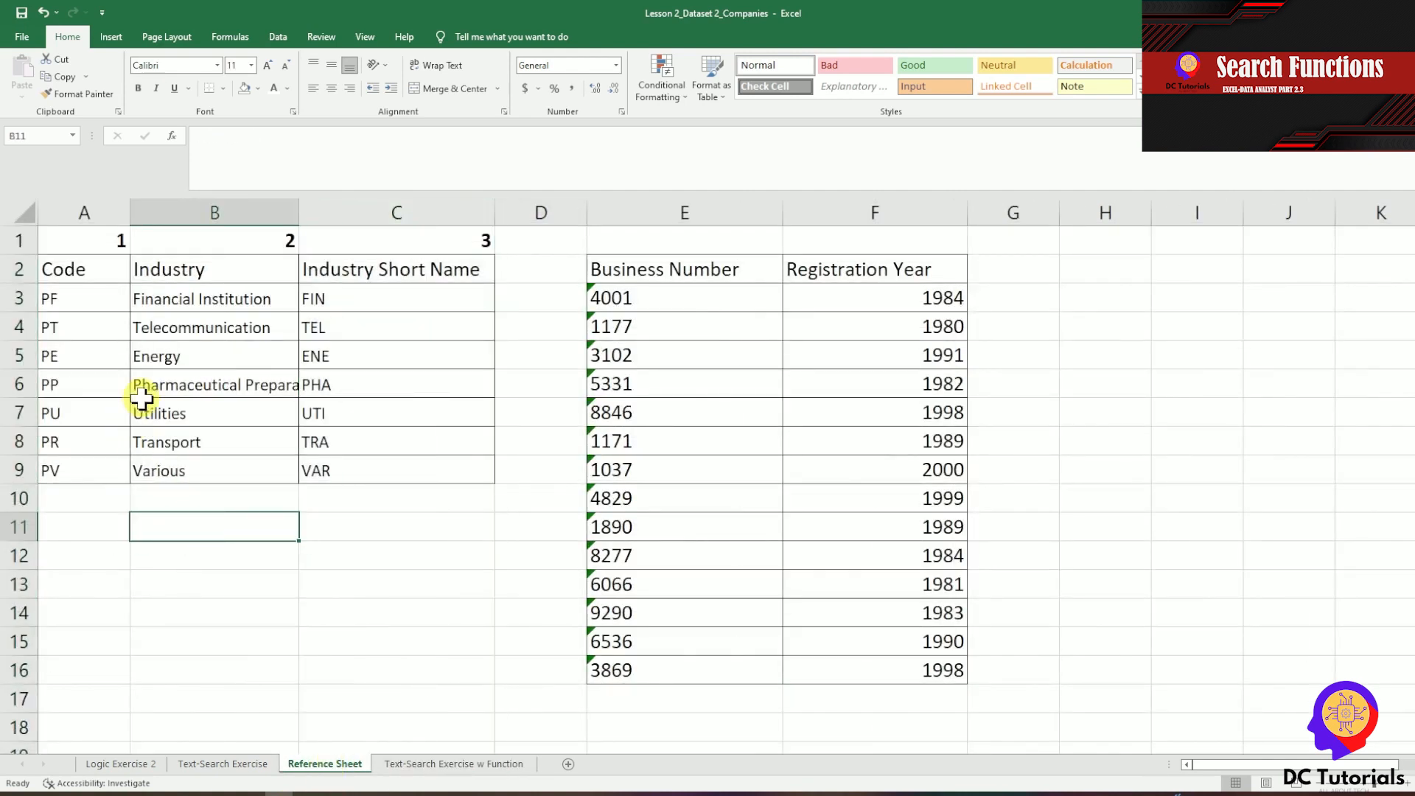
pyautogui.click(83, 276)
pyautogui.moveTo(83, 277); pyautogui.dragTo(442, 467)
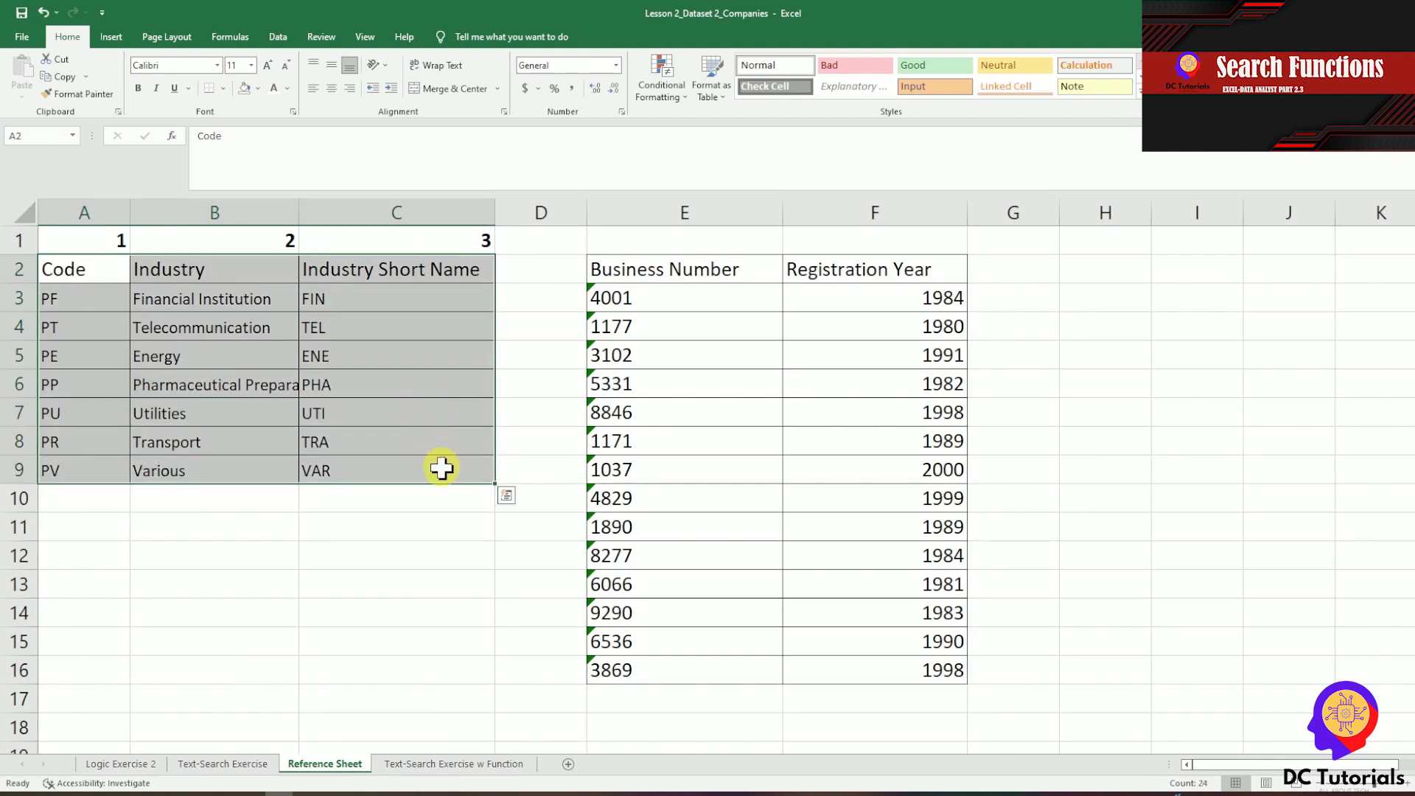
pyautogui.click(458, 765)
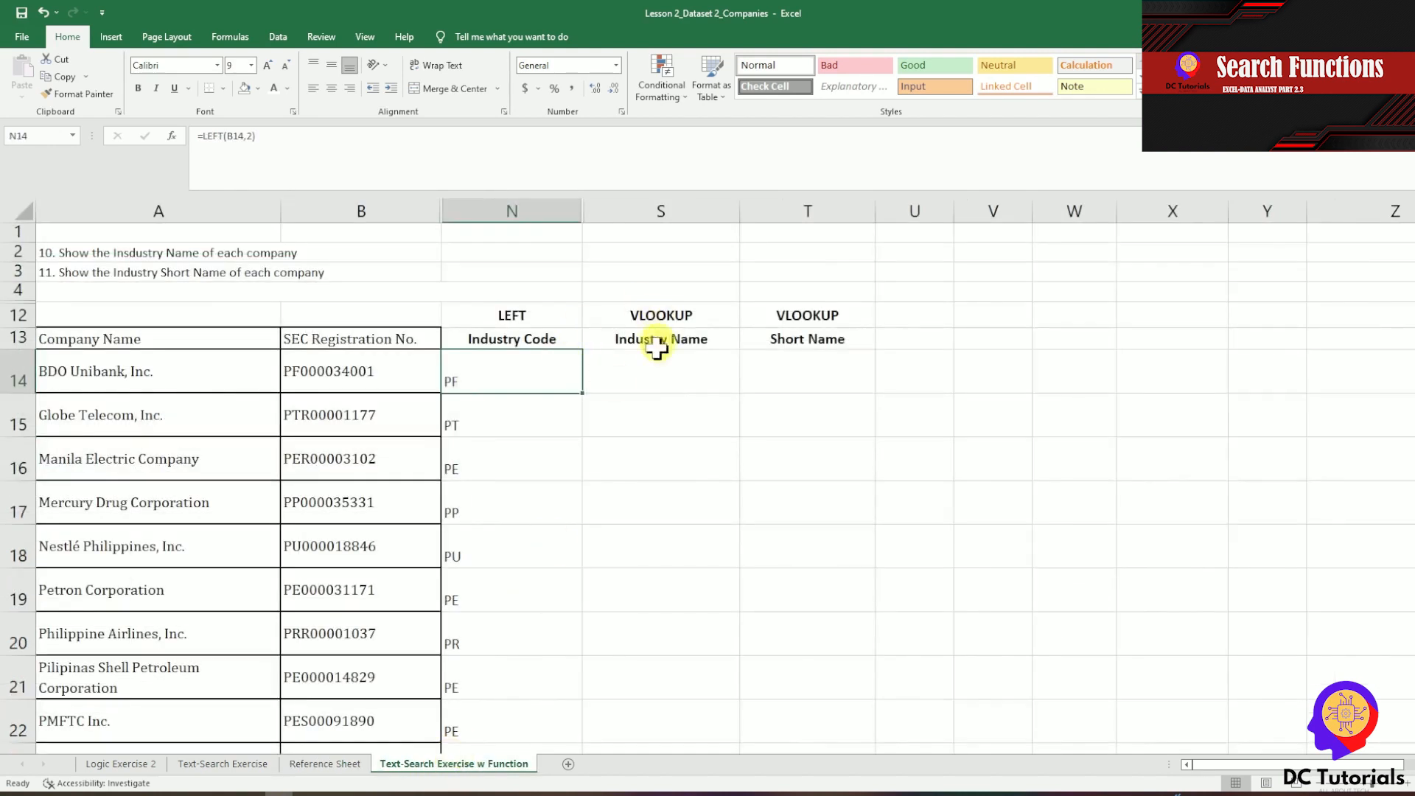
# Begin a VLOOKUP formula in the first Industry Name cell, S14, using N14 as the lookup value.
pyautogui.click(652, 378)
pyautogui.write('=')
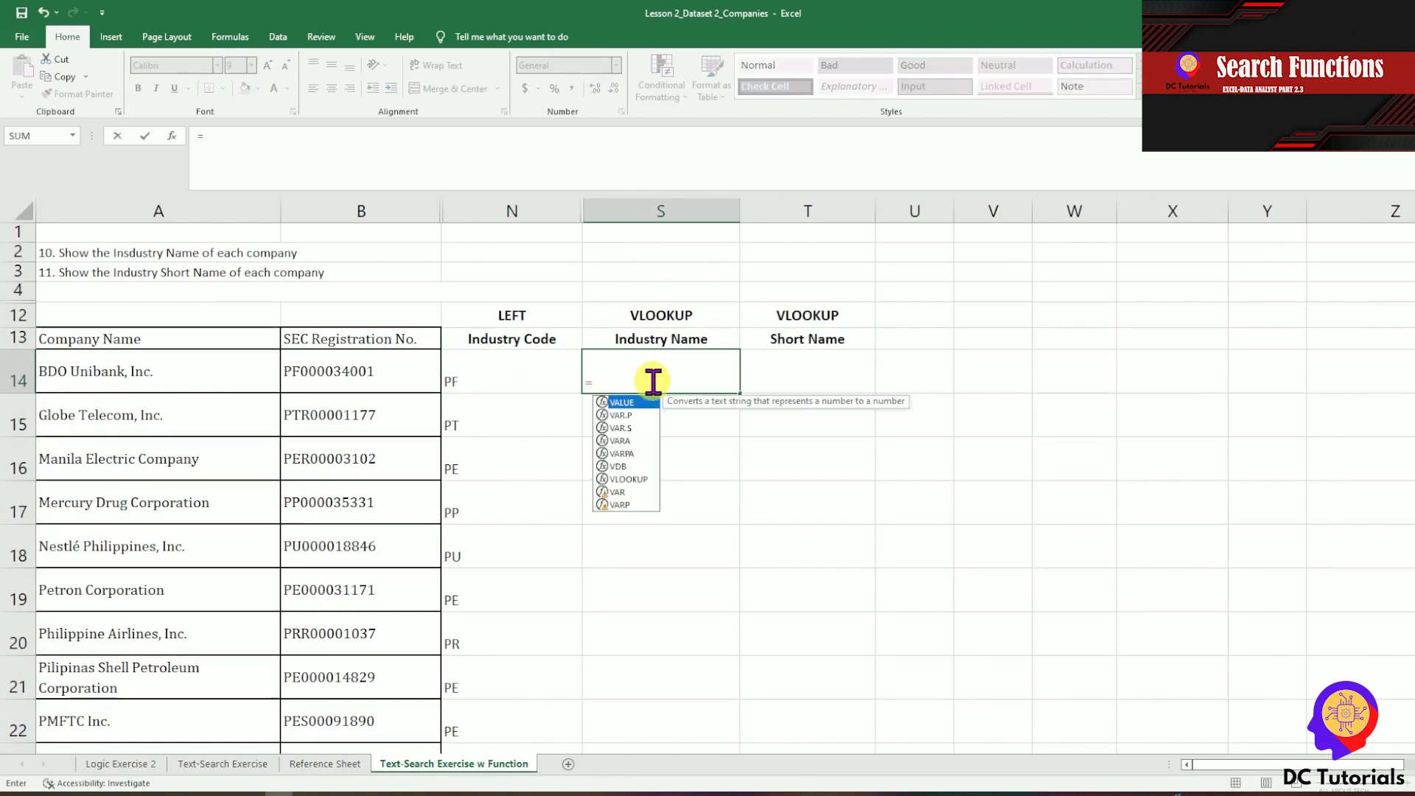
pyautogui.write('VLOOKUP')
pyautogui.press('Tab')
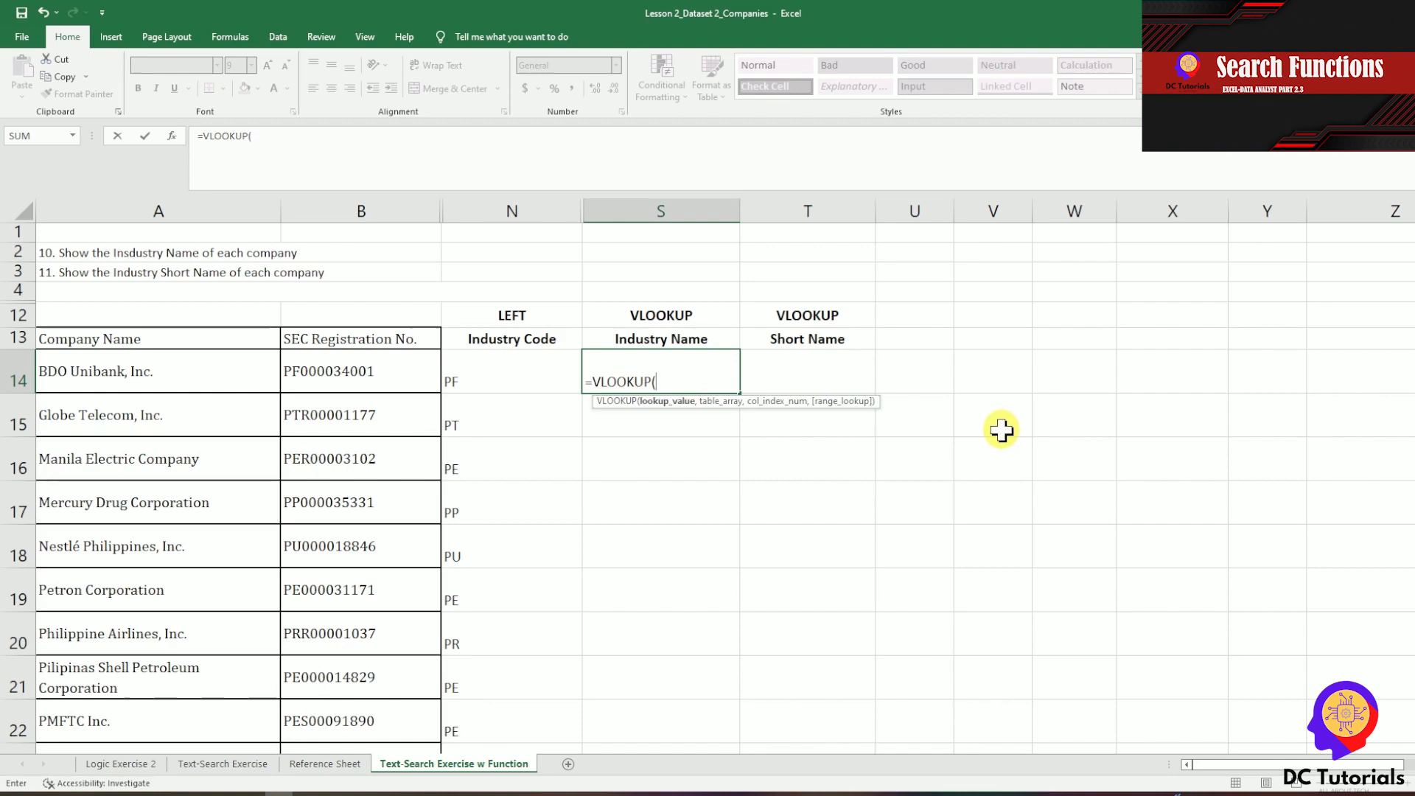
pyautogui.click(510, 371)
pyautogui.write(',')
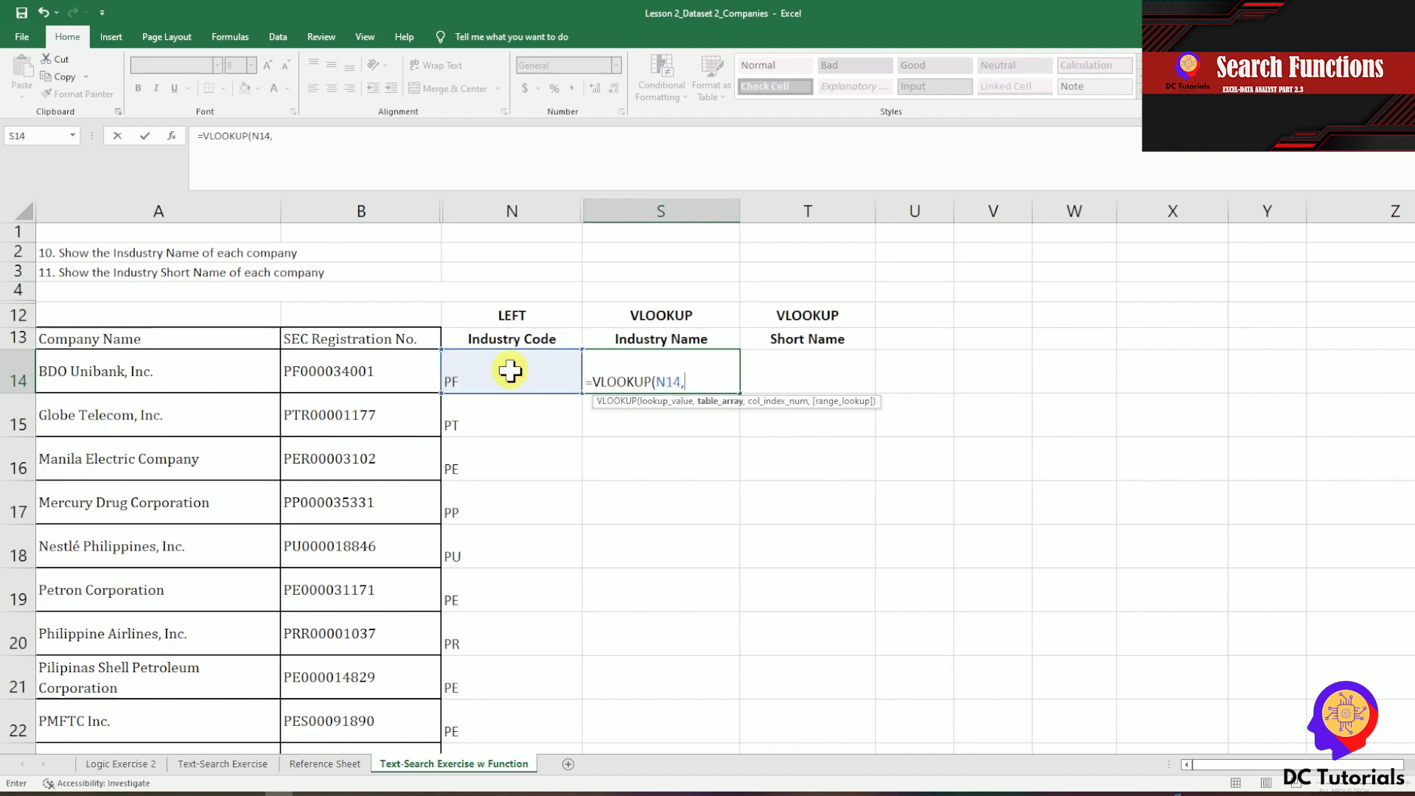
# Complete the S14 VLOOKUP with Reference Sheet columns A:C as the table array, column index 2 and FALSE for exact match.
pyautogui.click(336, 764)
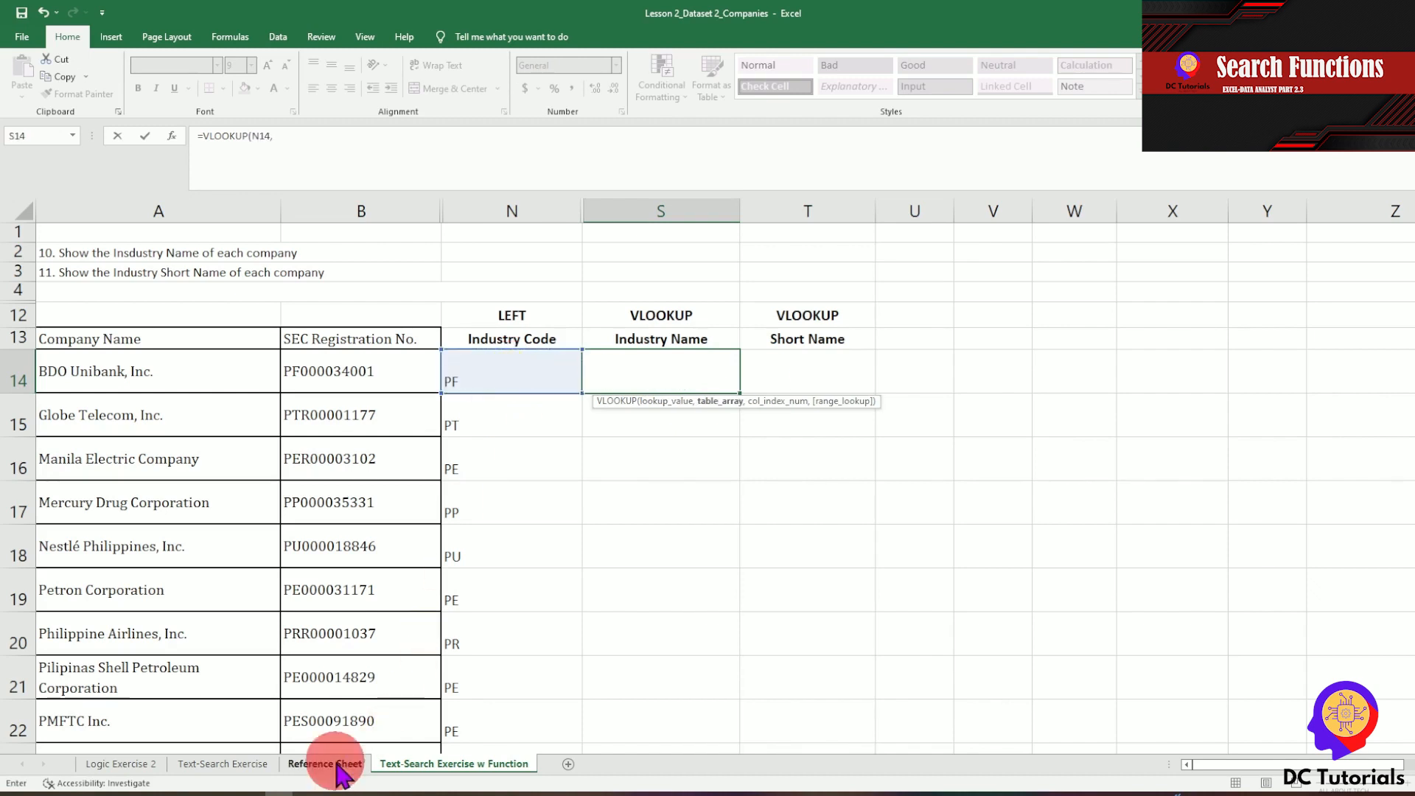
pyautogui.moveTo(80, 209); pyautogui.dragTo(379, 181)
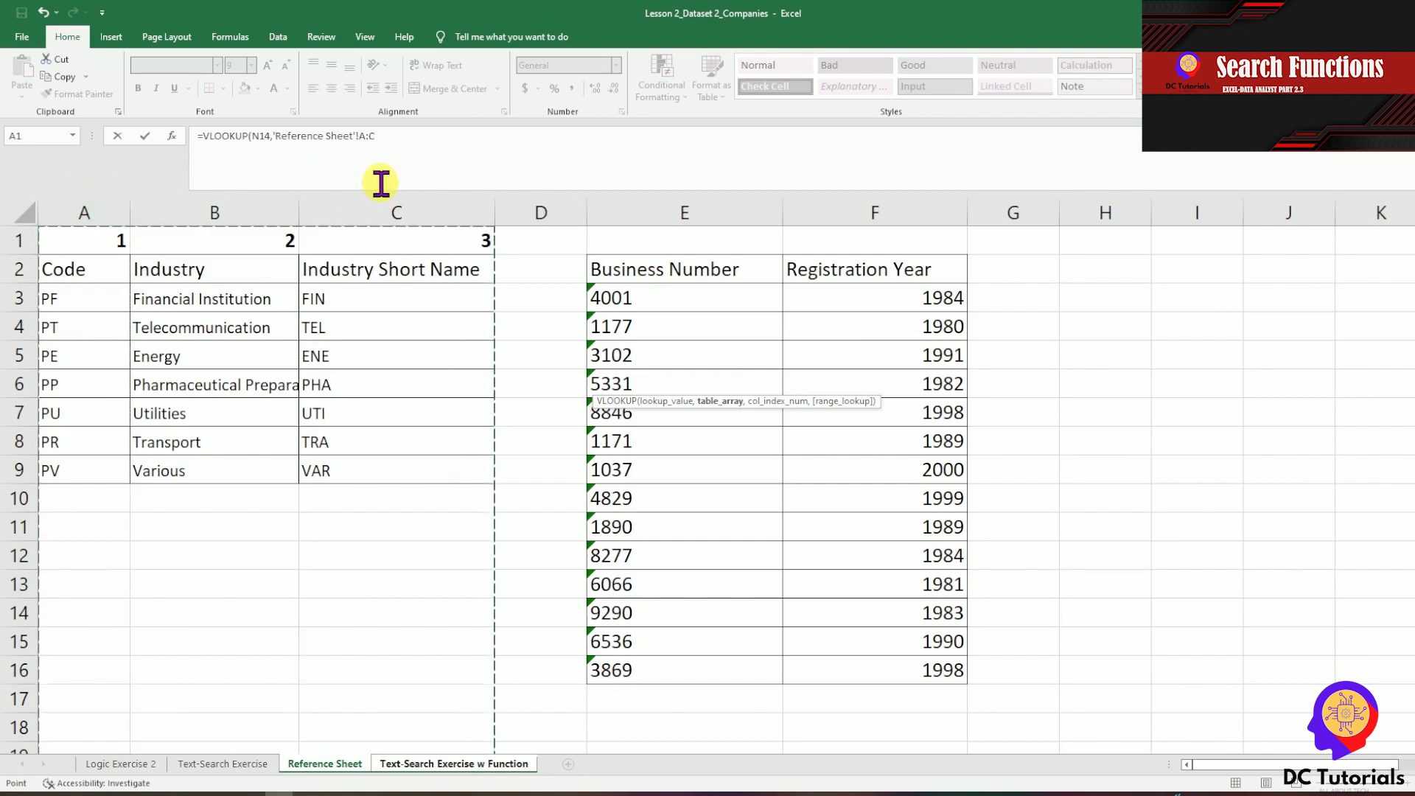
pyautogui.write(',')
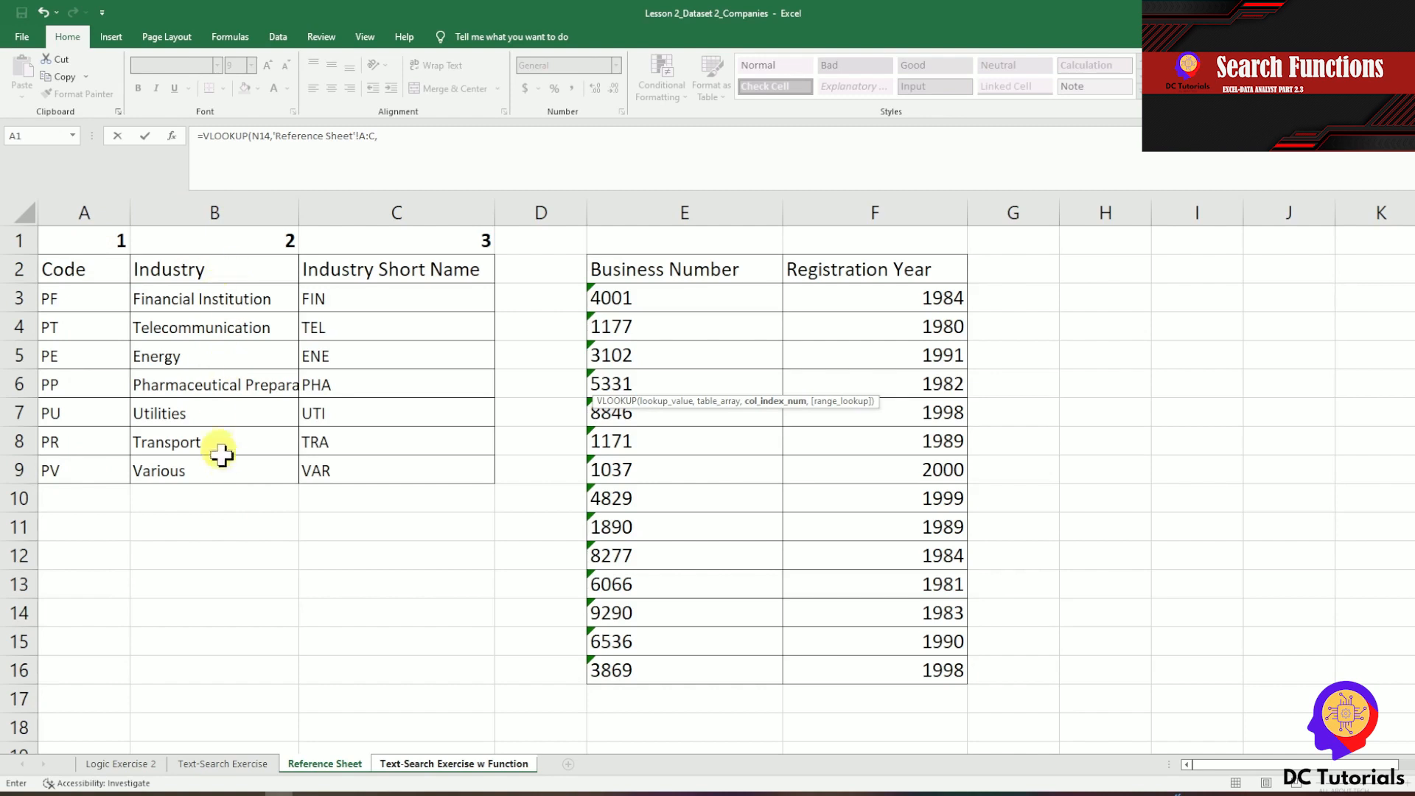
pyautogui.click(450, 148)
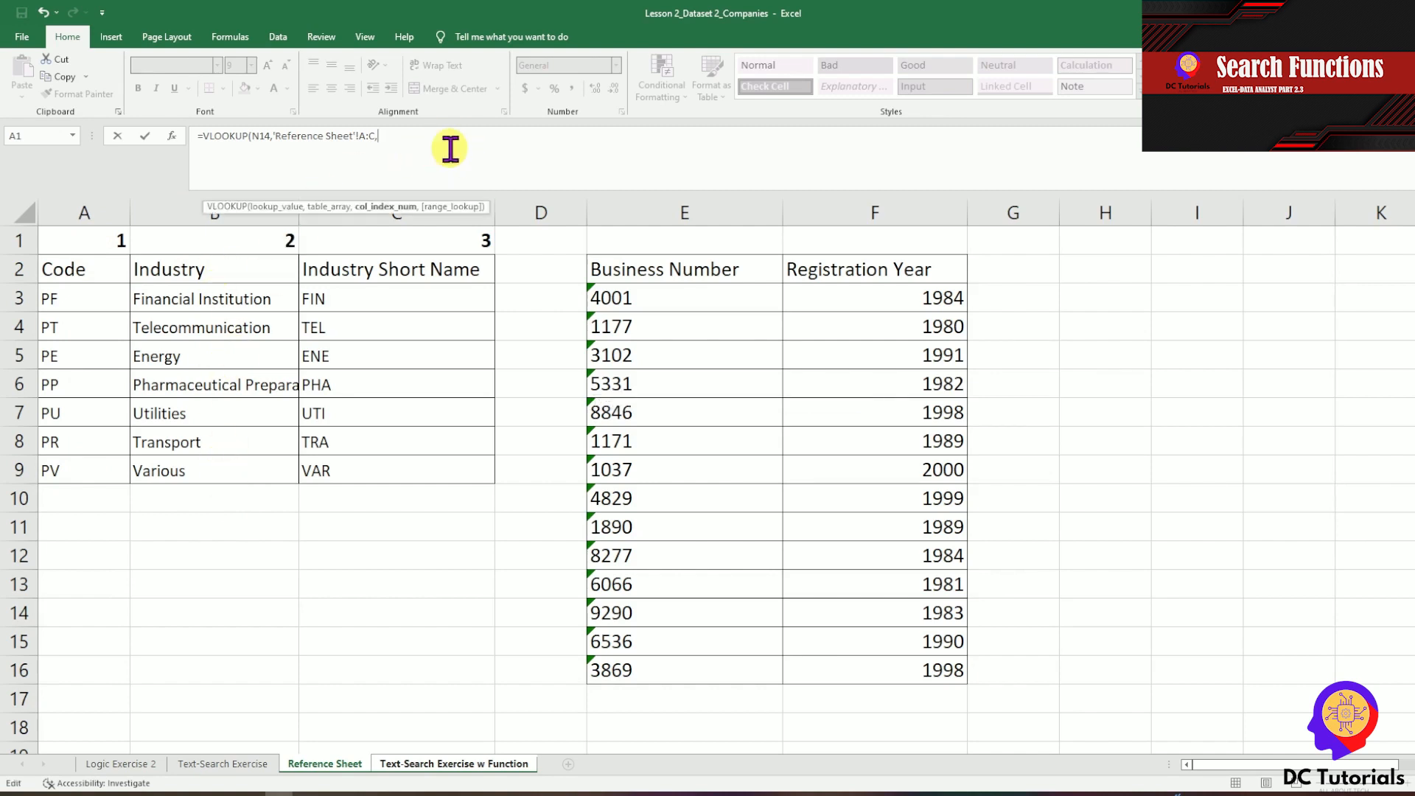
pyautogui.write(',')
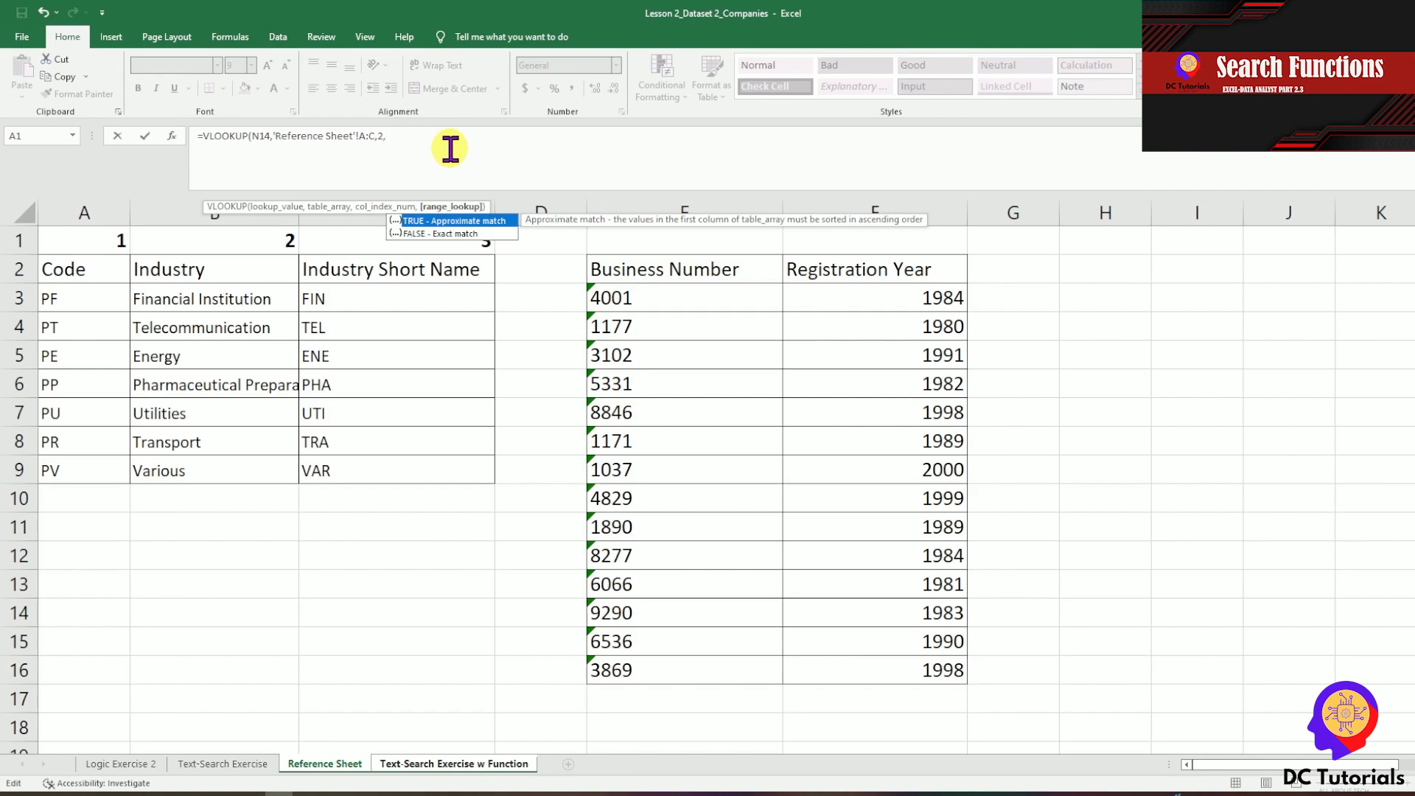
pyautogui.write('FALSE)')
pyautogui.press('Return')
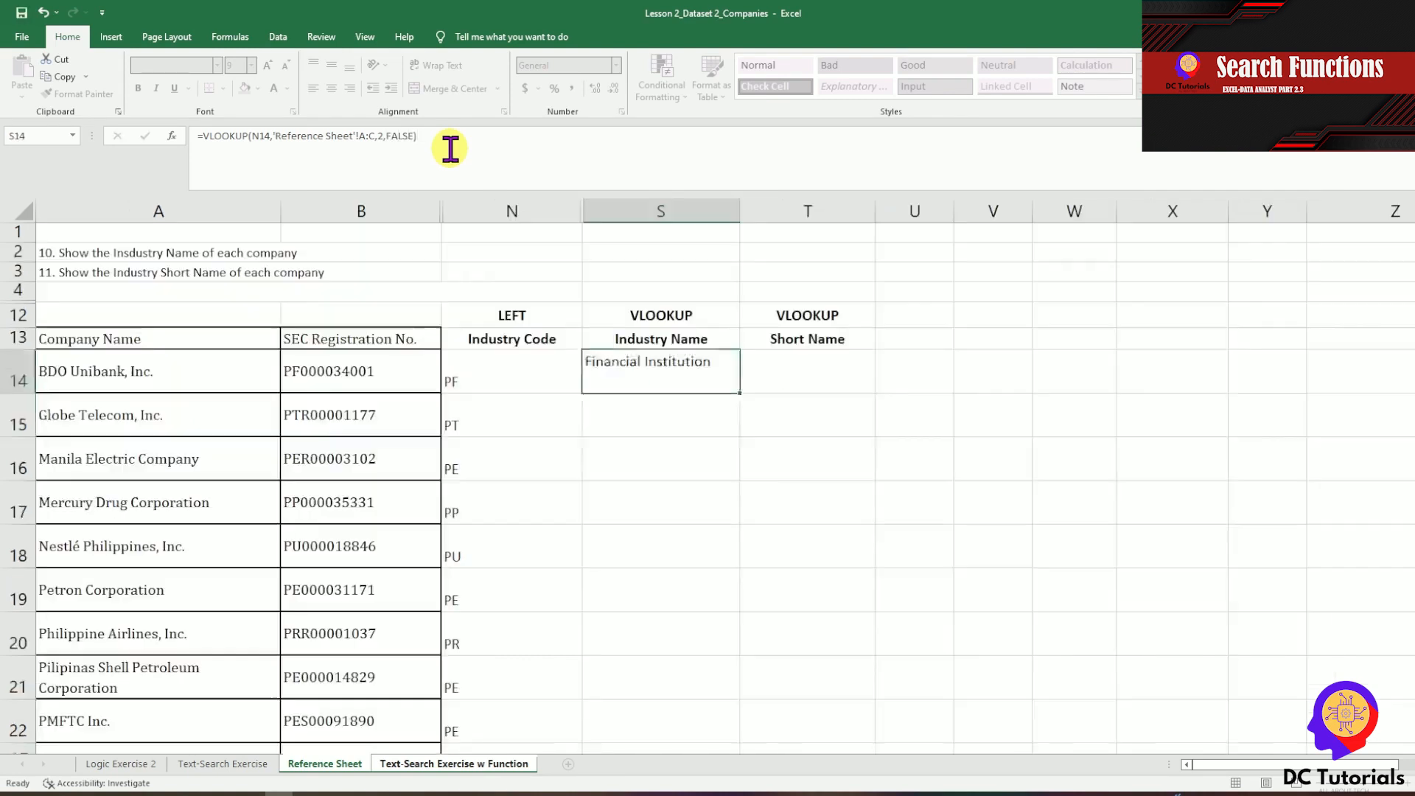
# Copy the Industry Name formula from S14 to S15.
pyautogui.press('Up')
pyautogui.press('Left')
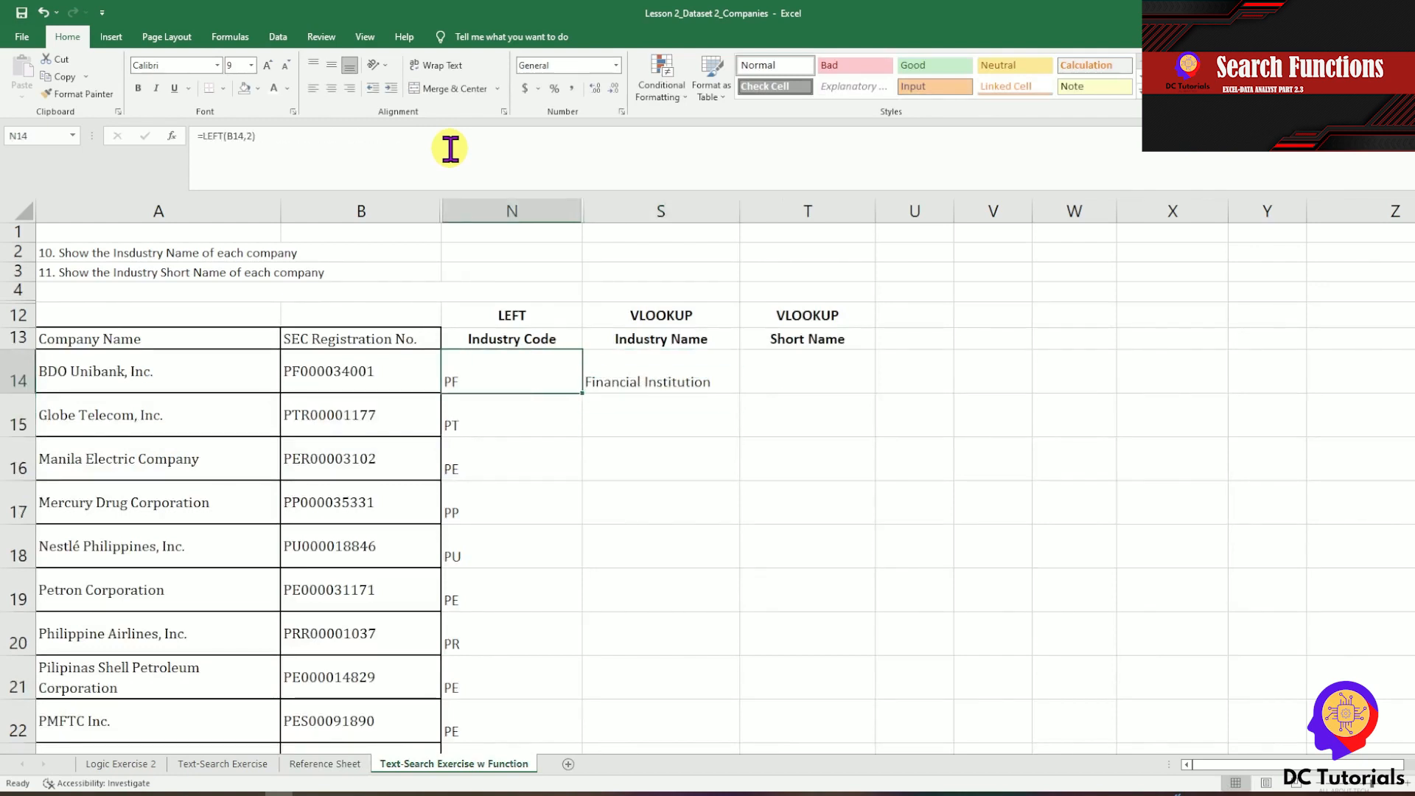
pyautogui.press('Right')
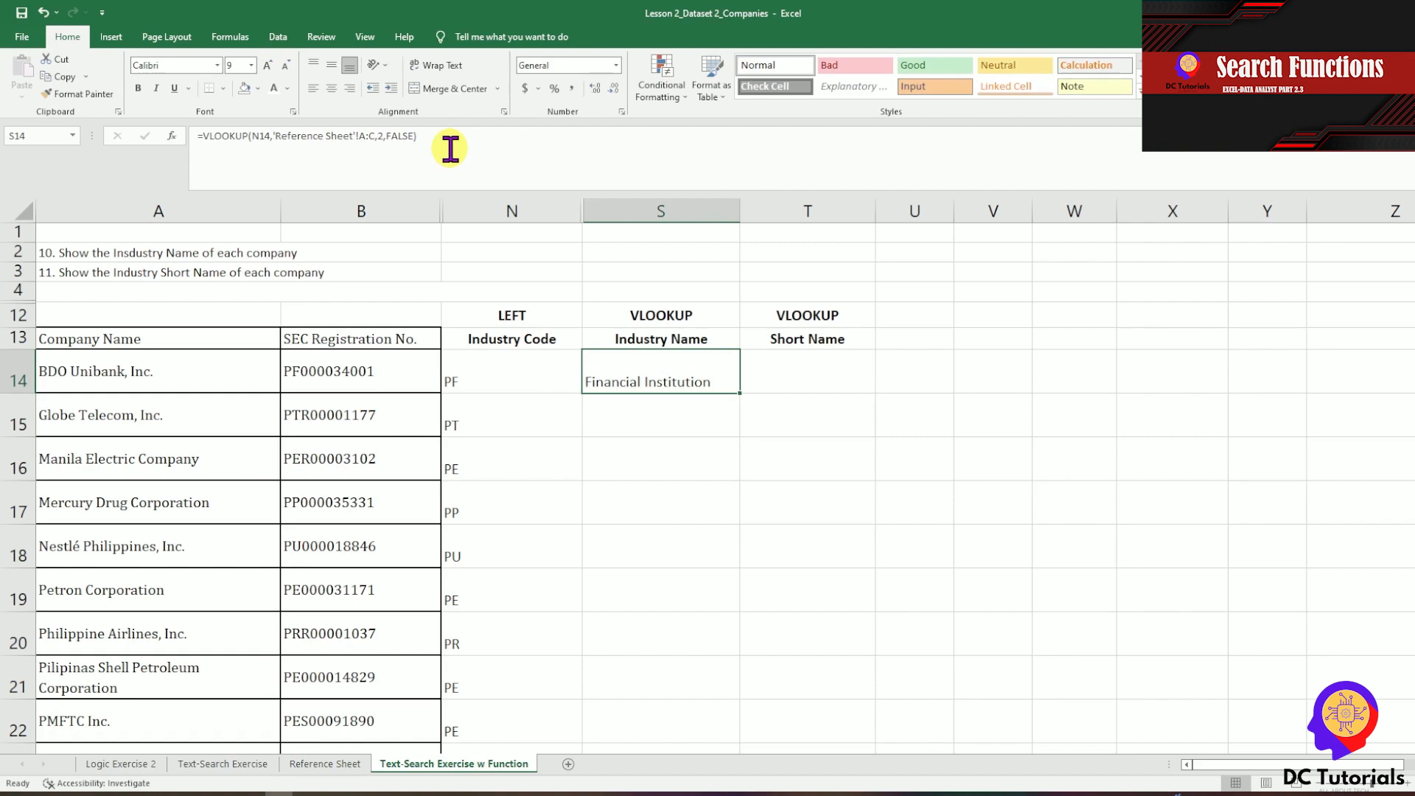
pyautogui.hotkey('ctrl', 'c')
pyautogui.press('Down')
pyautogui.hotkey('ctrl', 'v')
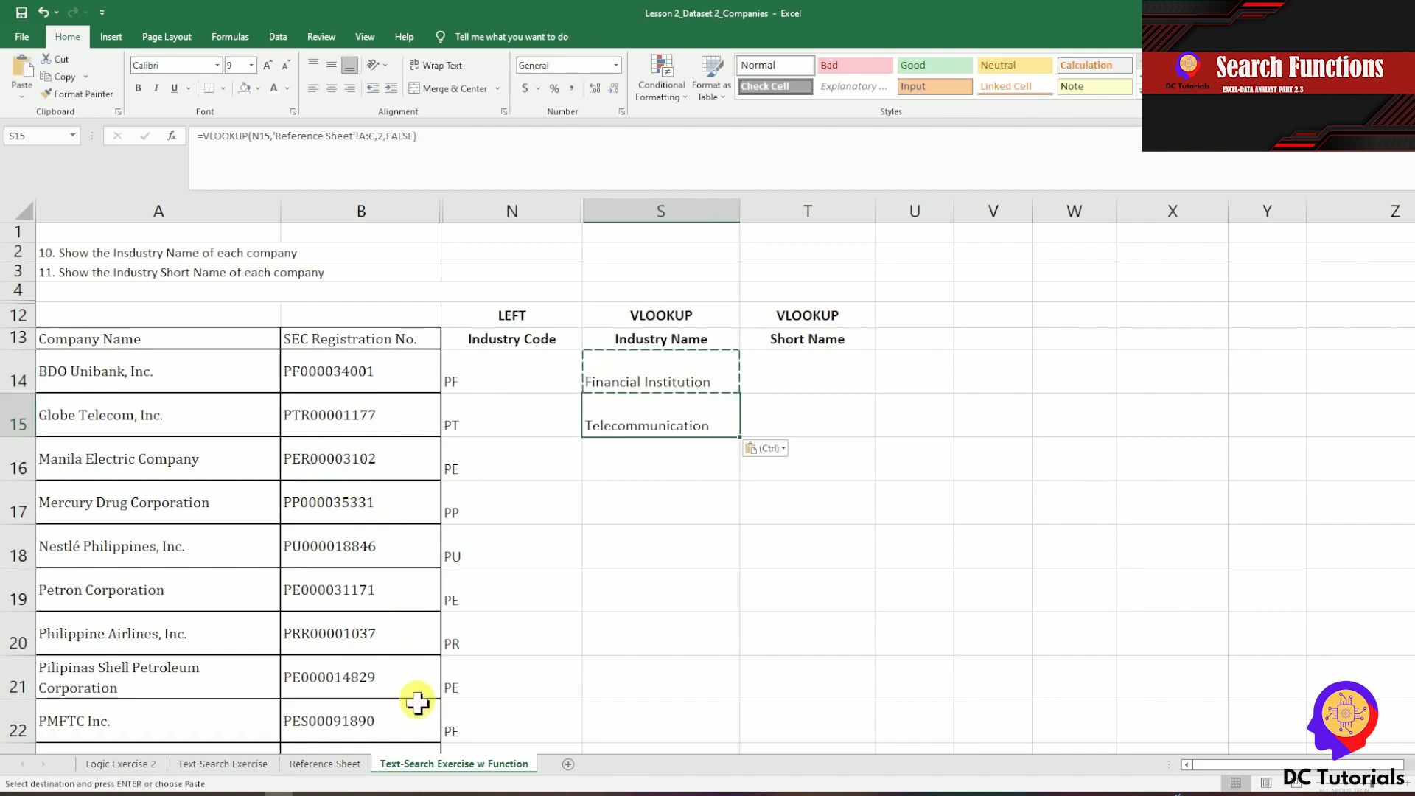
# Check the Reference Sheet for the industry matching code PT and for the column number of Industry Short Name.
pyautogui.click(355, 764)
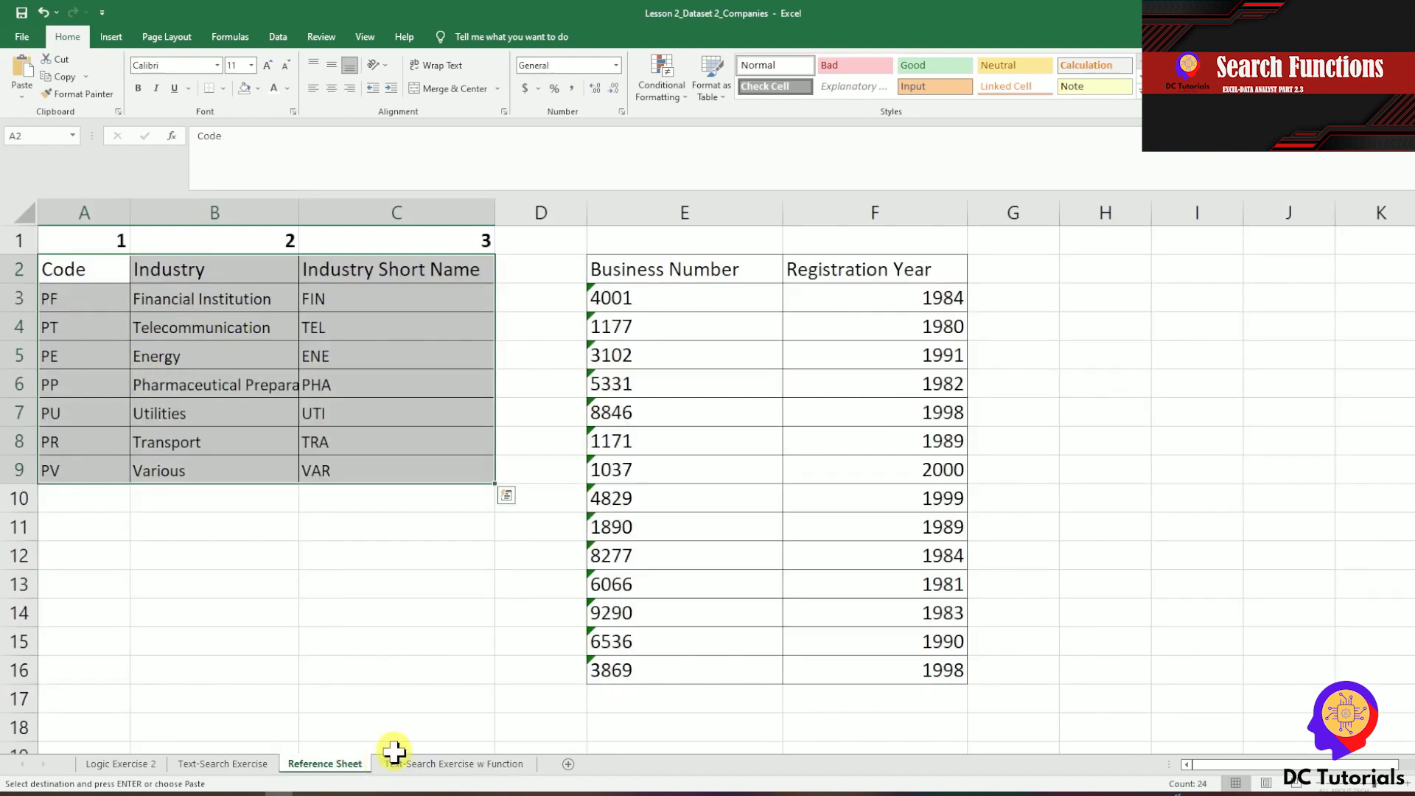
pyautogui.click(455, 764)
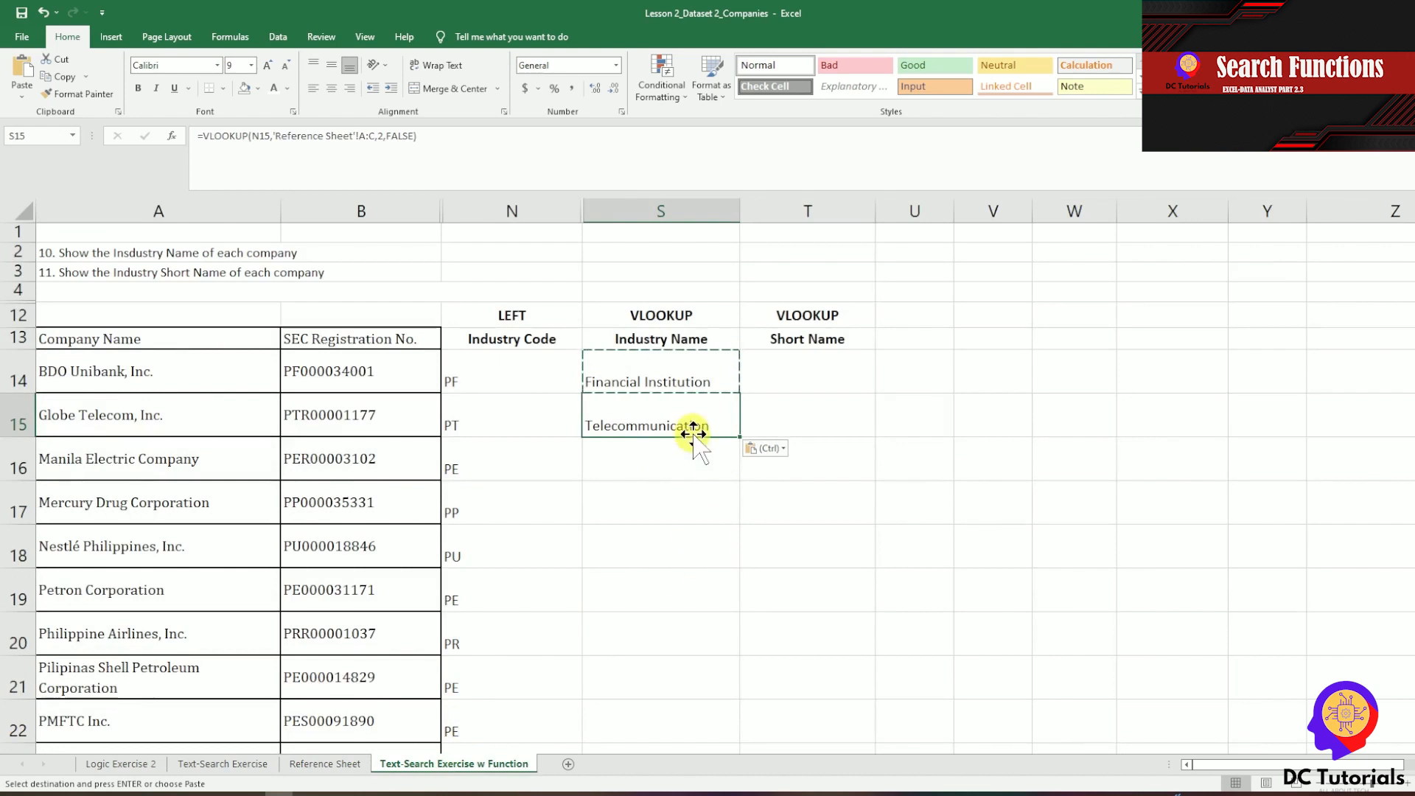
pyautogui.press('Escape')
pyautogui.hotkey('ctrl', 'c')
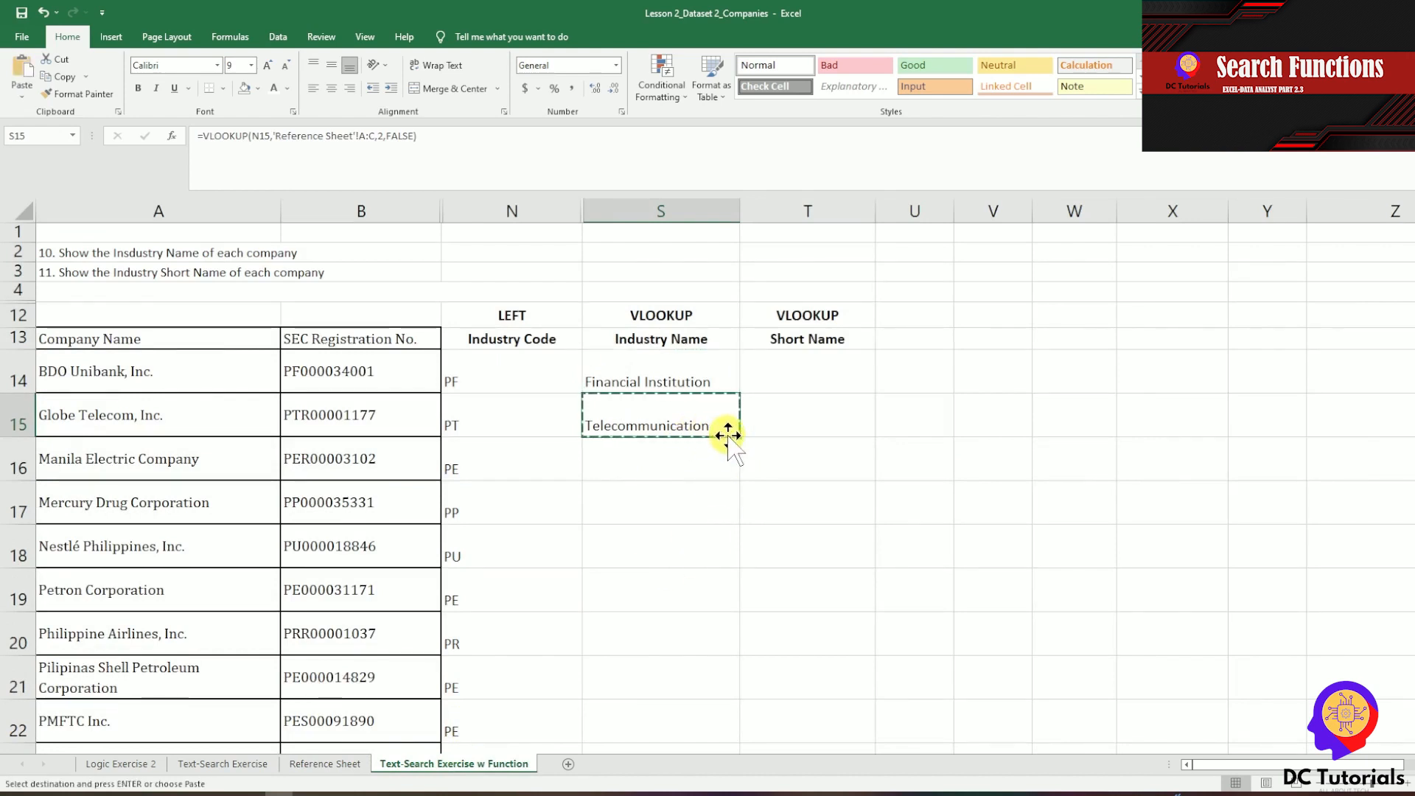
pyautogui.press('Escape')
pyautogui.press('Right')
pyautogui.click(814, 368)
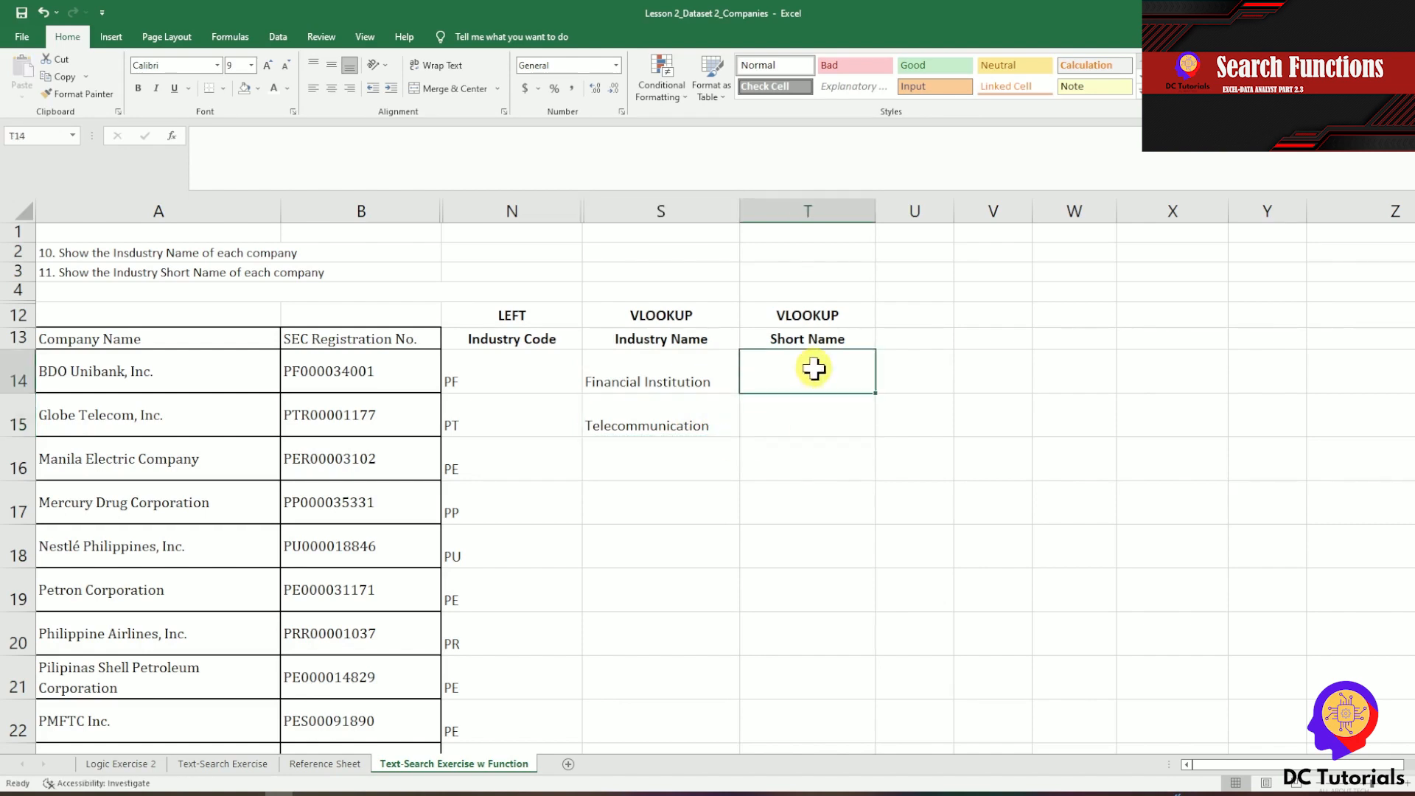
pyautogui.press('Left')
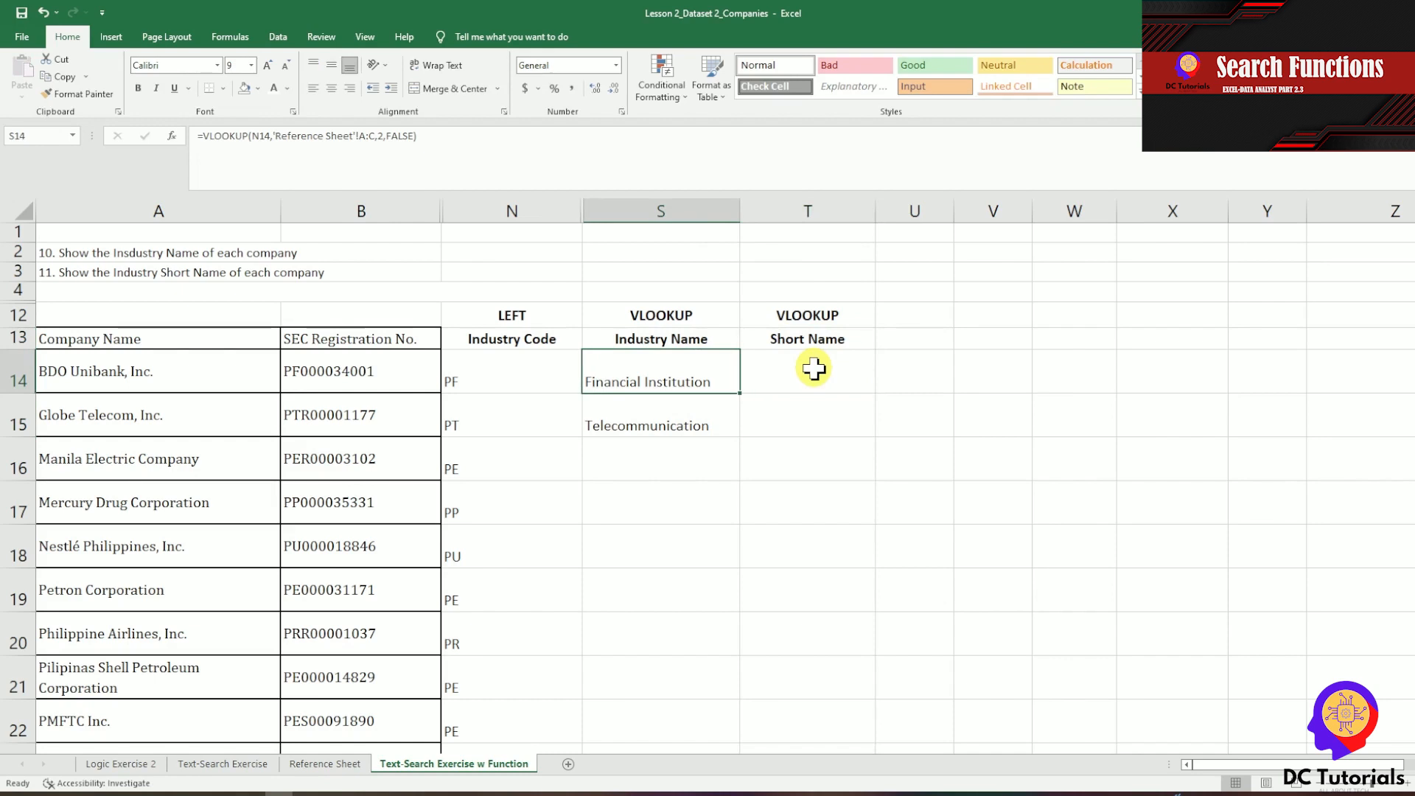
pyautogui.click(328, 765)
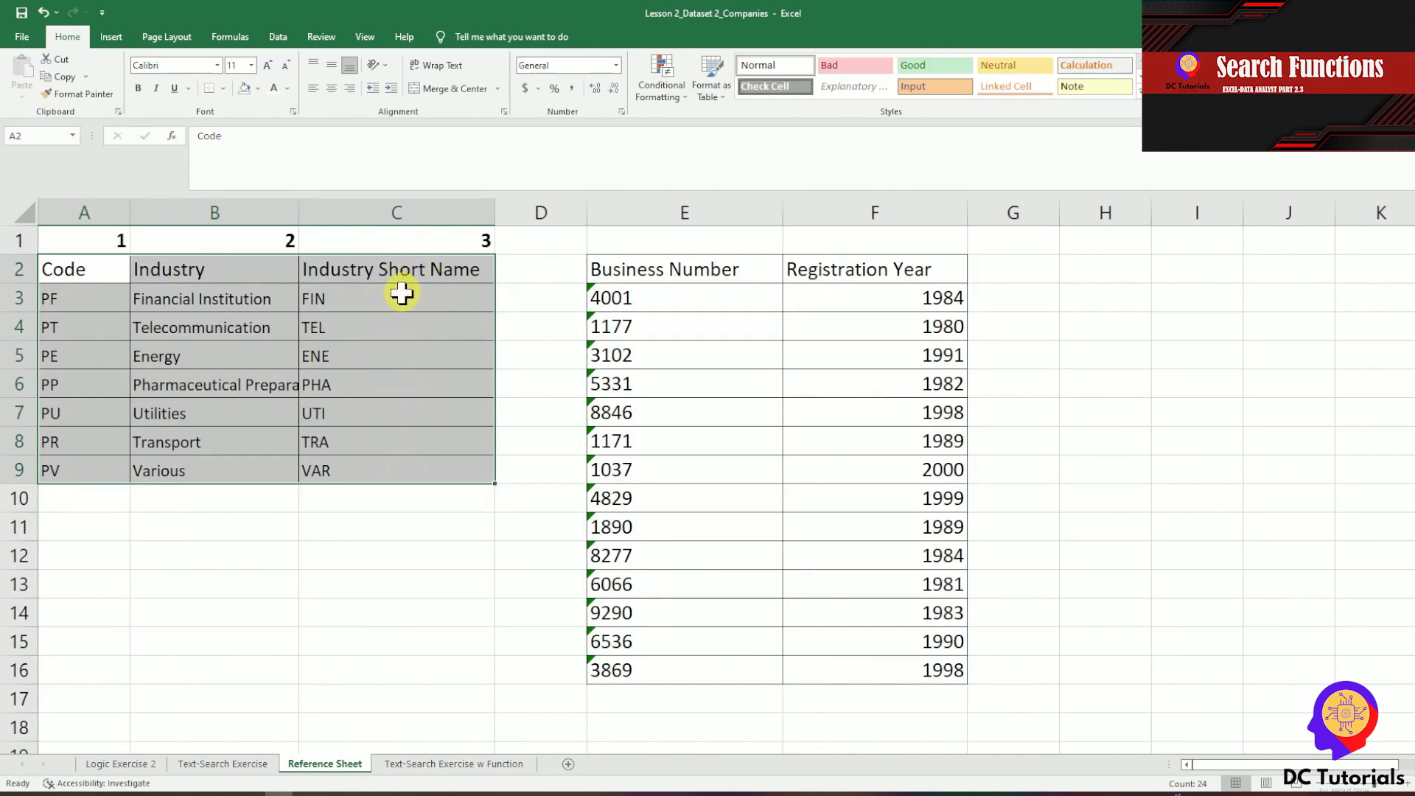
pyautogui.click(446, 765)
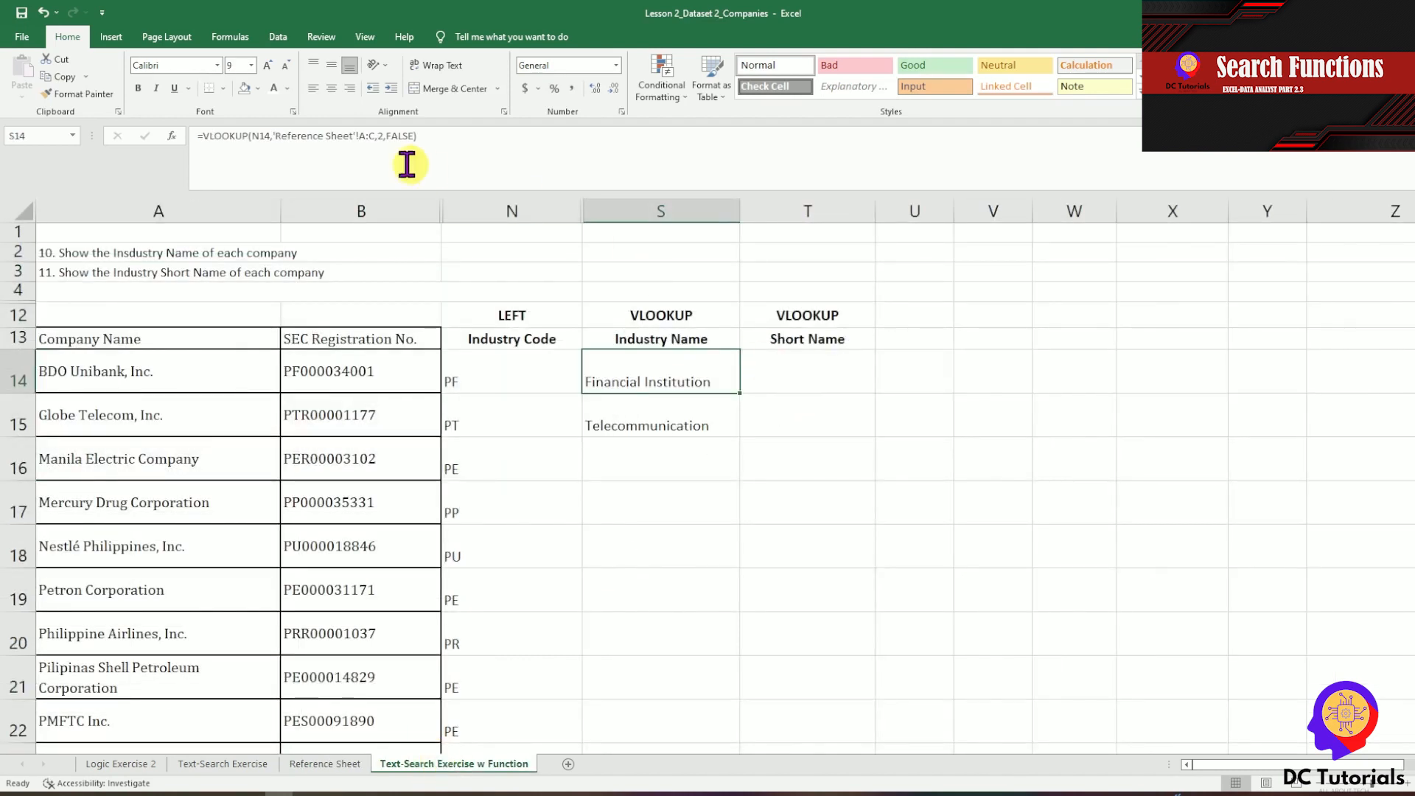
# Copy the S14 VLOOKUP formula text unchanged into Short Name cell T14 and set its column index to 3.
pyautogui.click(464, 140)
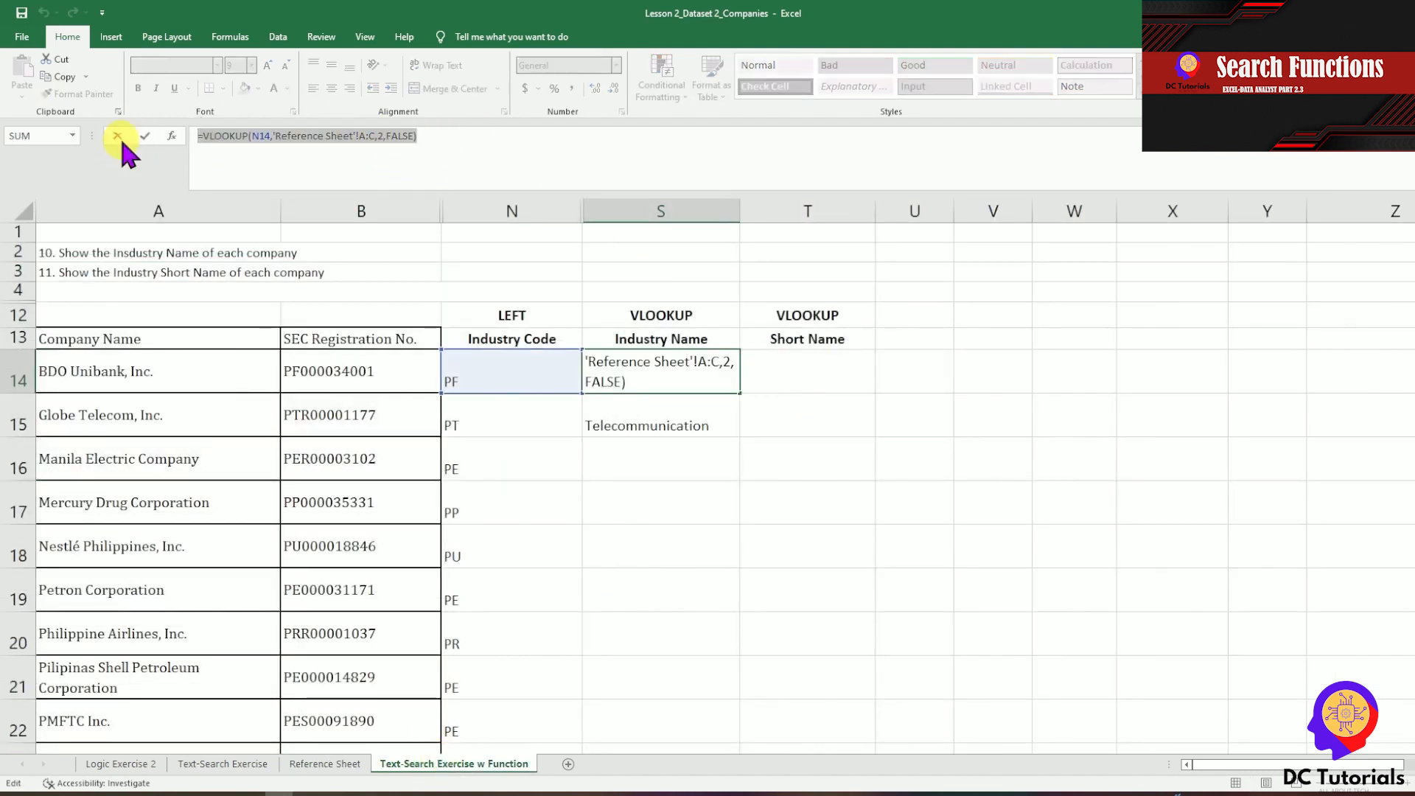
pyautogui.press('Tab')
pyautogui.hotkey('ctrl', 'v')
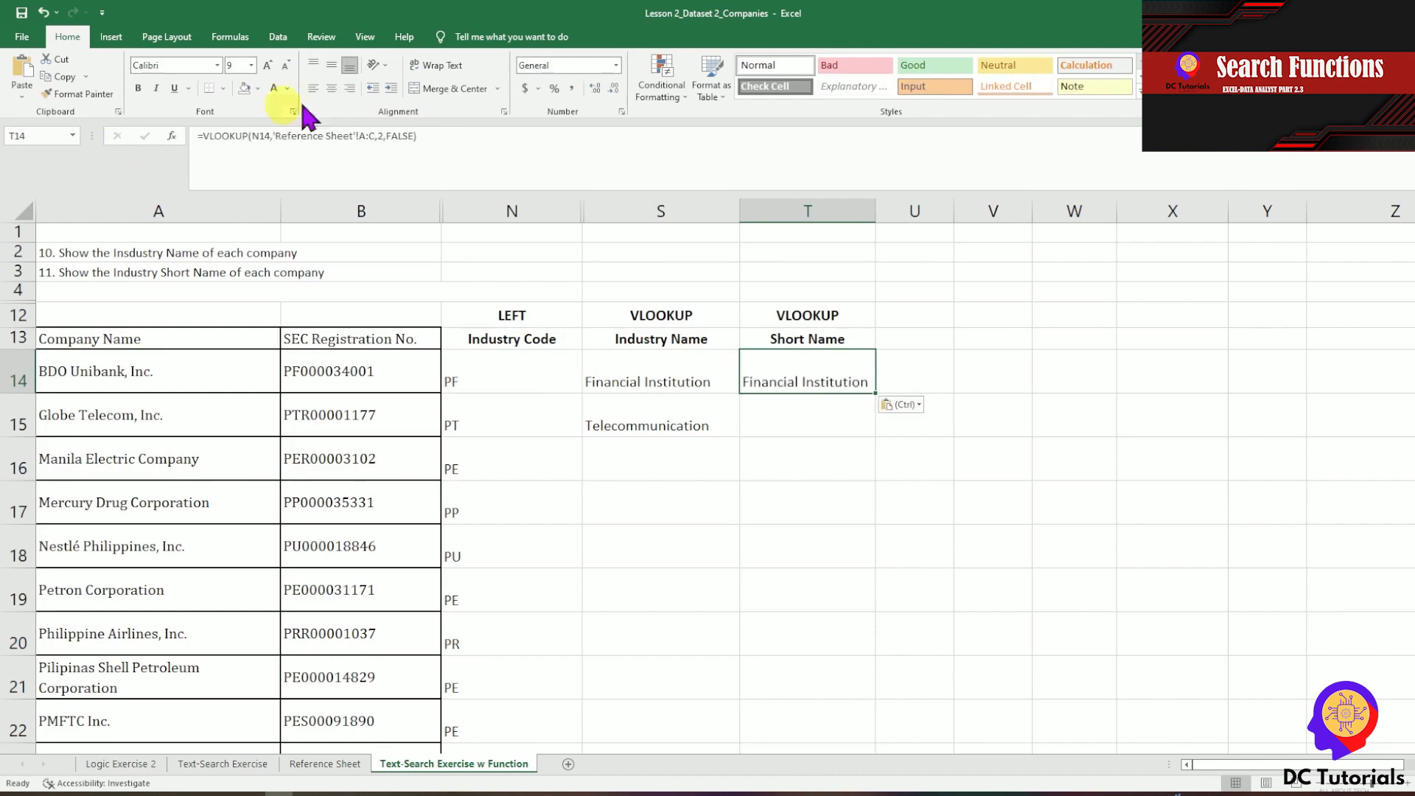
pyautogui.click(387, 136)
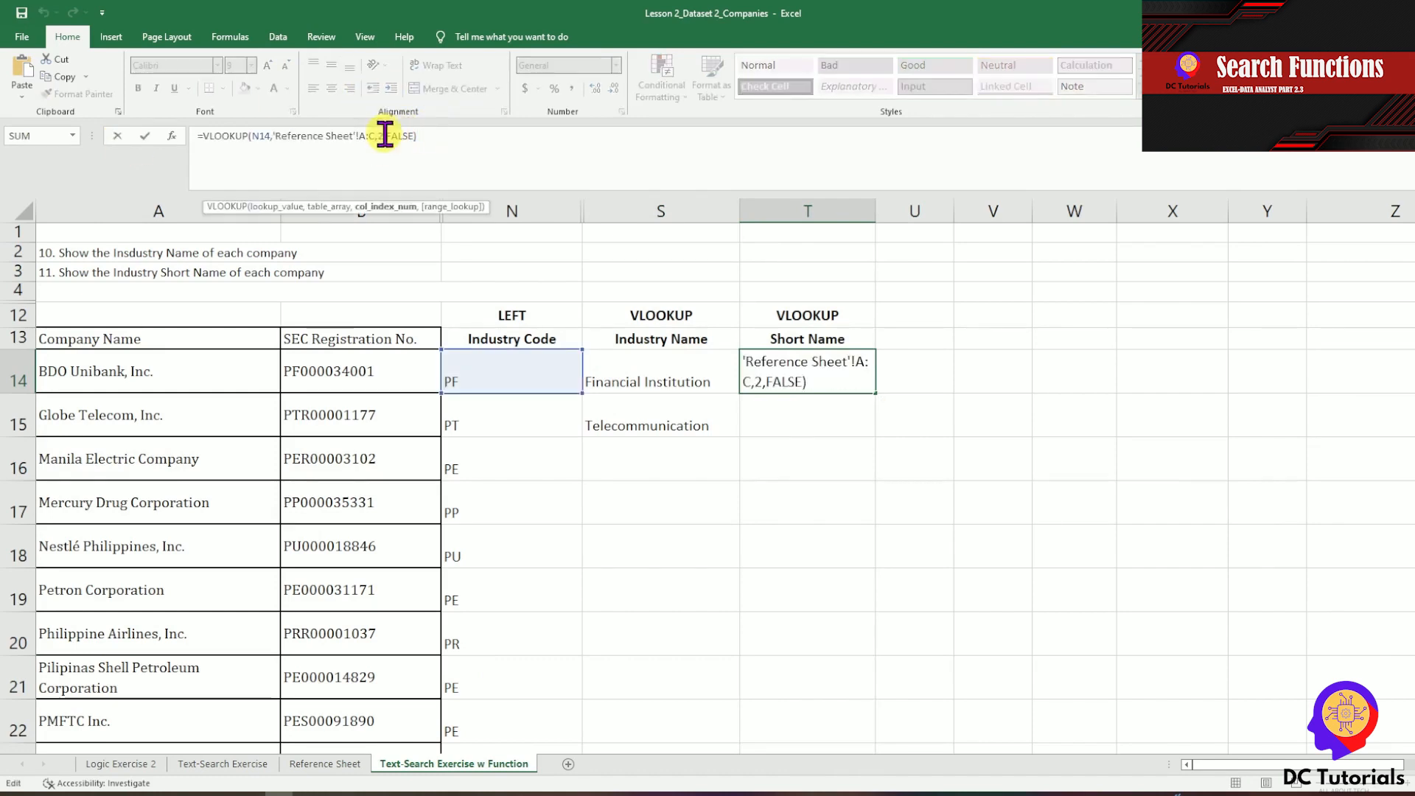
pyautogui.press('BackSpace')
pyautogui.write('3')
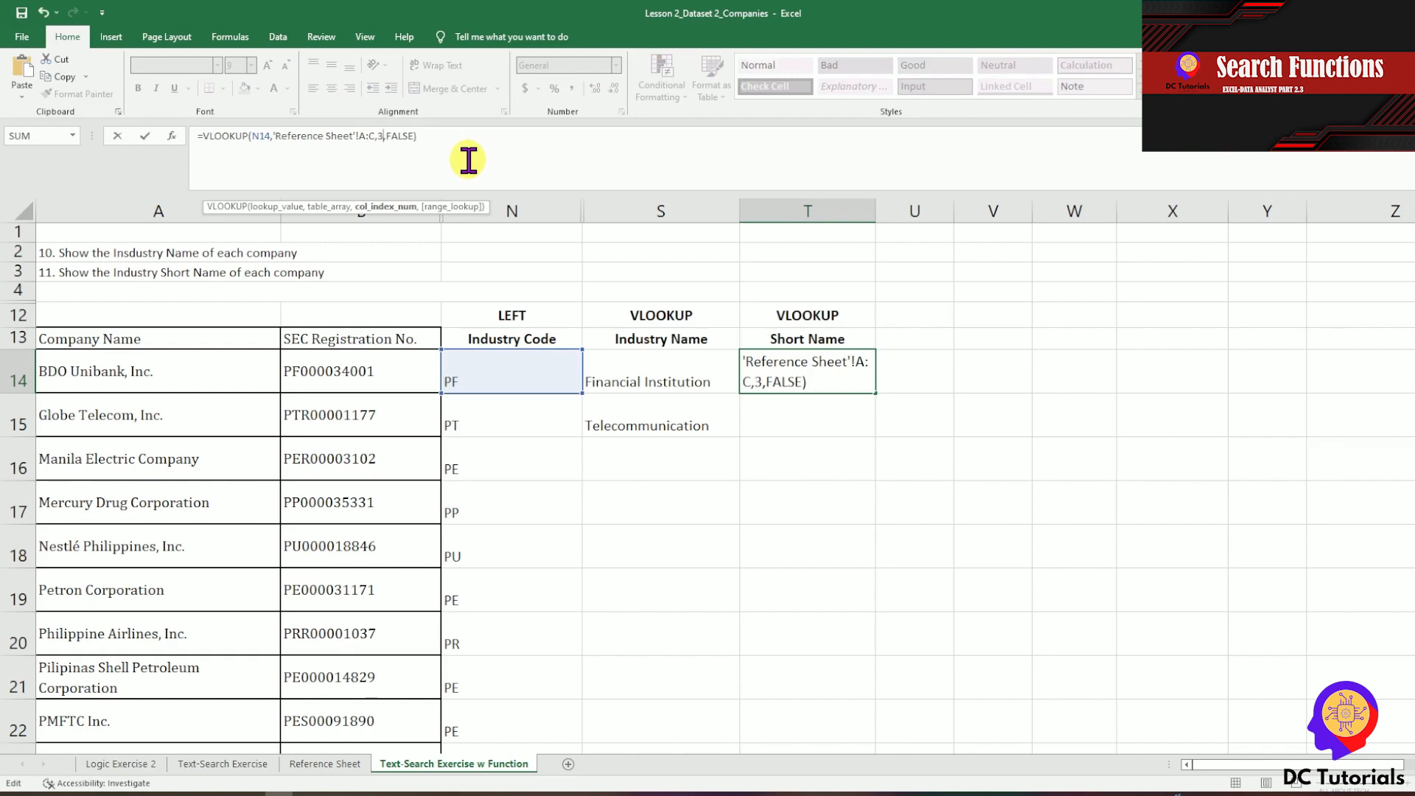
pyautogui.press('Return')
# Copy the Short Name formula from T14 to T15.
pyautogui.press('Up')
pyautogui.hotkey('ctrl', 'c')
pyautogui.press('Down')
pyautogui.hotkey('ctrl', 'v')
# Fill the Industry Name and Short Name formulas from S15:T15 down through row 27.
pyautogui.hotkey('shift', 'Left')
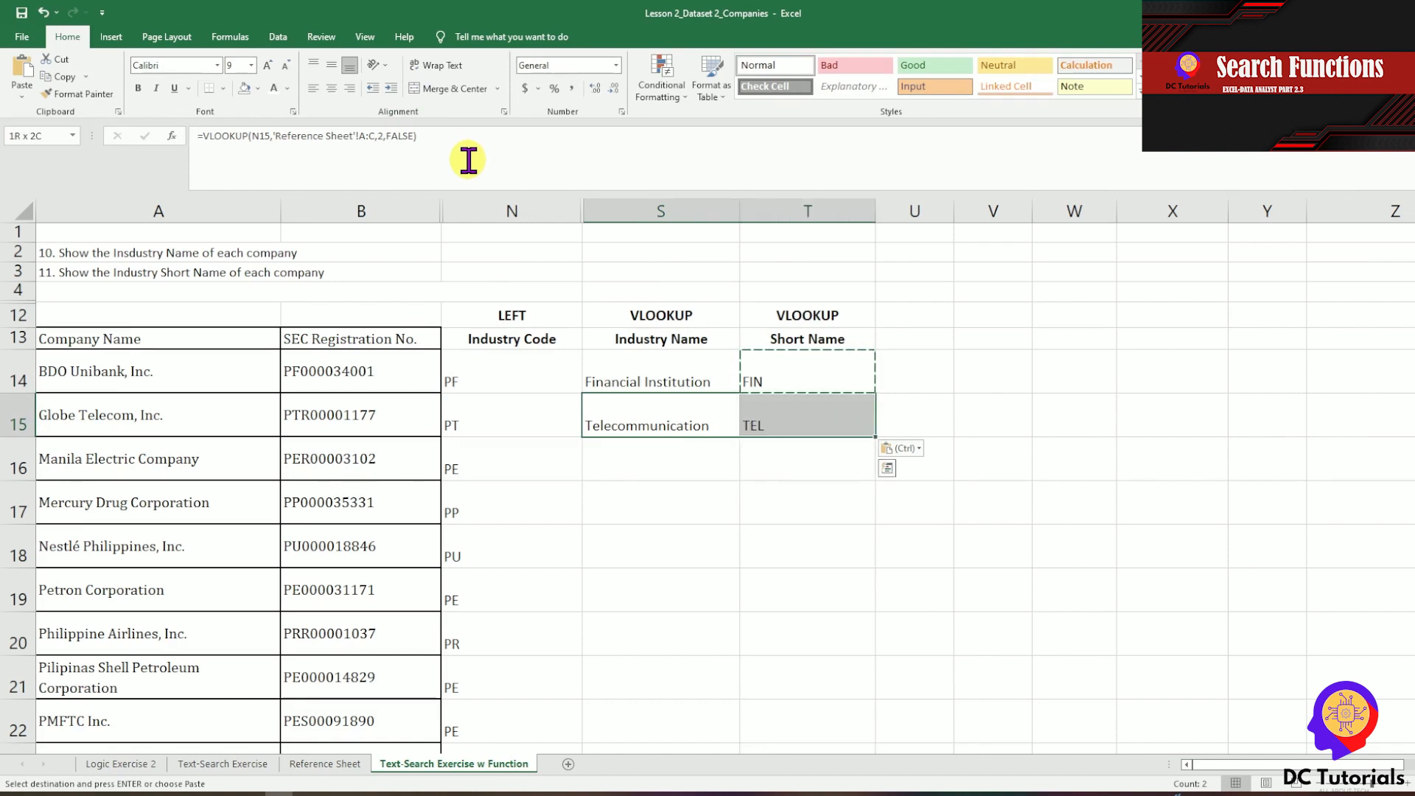
pyautogui.hotkey('ctrl', 'c')
pyautogui.hotkey('shift', 'Down')
pyautogui.hotkey('shift', 'Down')
pyautogui.hotkey('shift', 'Down')
pyautogui.hotkey('shift', 'Down')
pyautogui.hotkey('shift', 'Down')
pyautogui.hotkey('shift', 'Down')
pyautogui.hotkey('shift', 'Down')
pyautogui.hotkey('shift', 'Down')
pyautogui.hotkey('shift', 'Down')
pyautogui.hotkey('shift', 'Down')
pyautogui.hotkey('shift', 'Down')
pyautogui.hotkey('shift', 'Down')
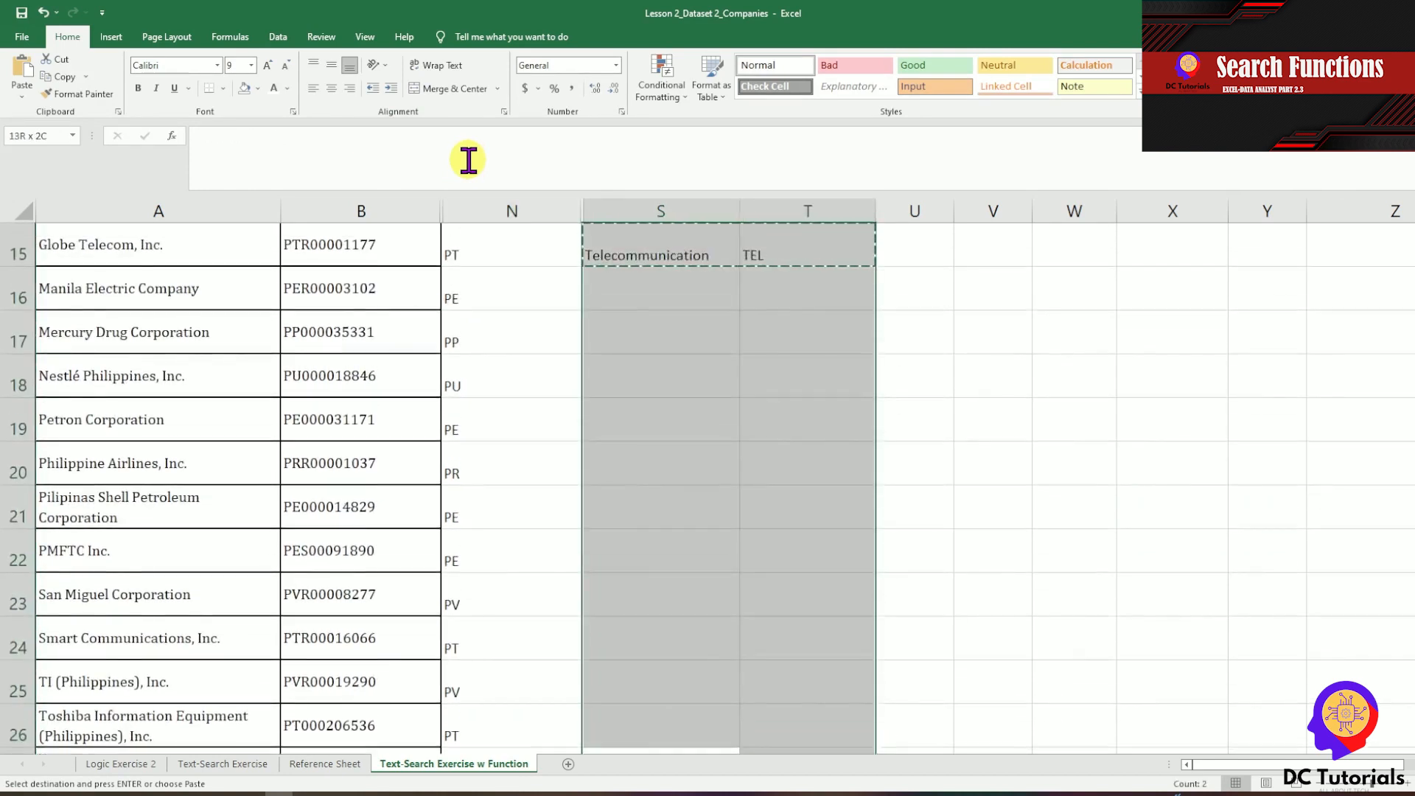
pyautogui.press('Return')
pyautogui.hotkey('ctrl', 'Up')
pyautogui.hotkey('ctrl', 'Up')
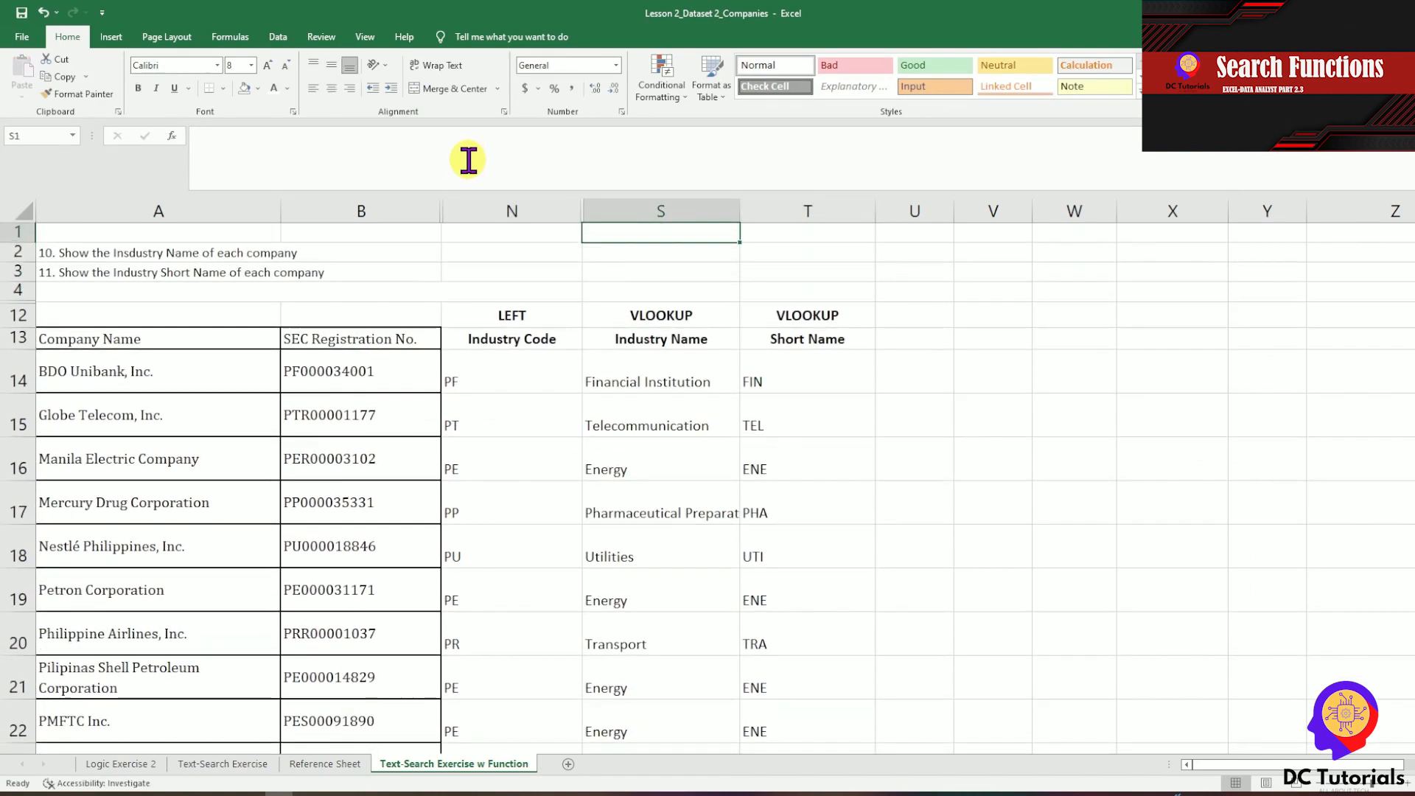
# Enter TRUE in cell S1 and FALSE in cell S2.
pyautogui.press('Right')
pyautogui.press('Left')
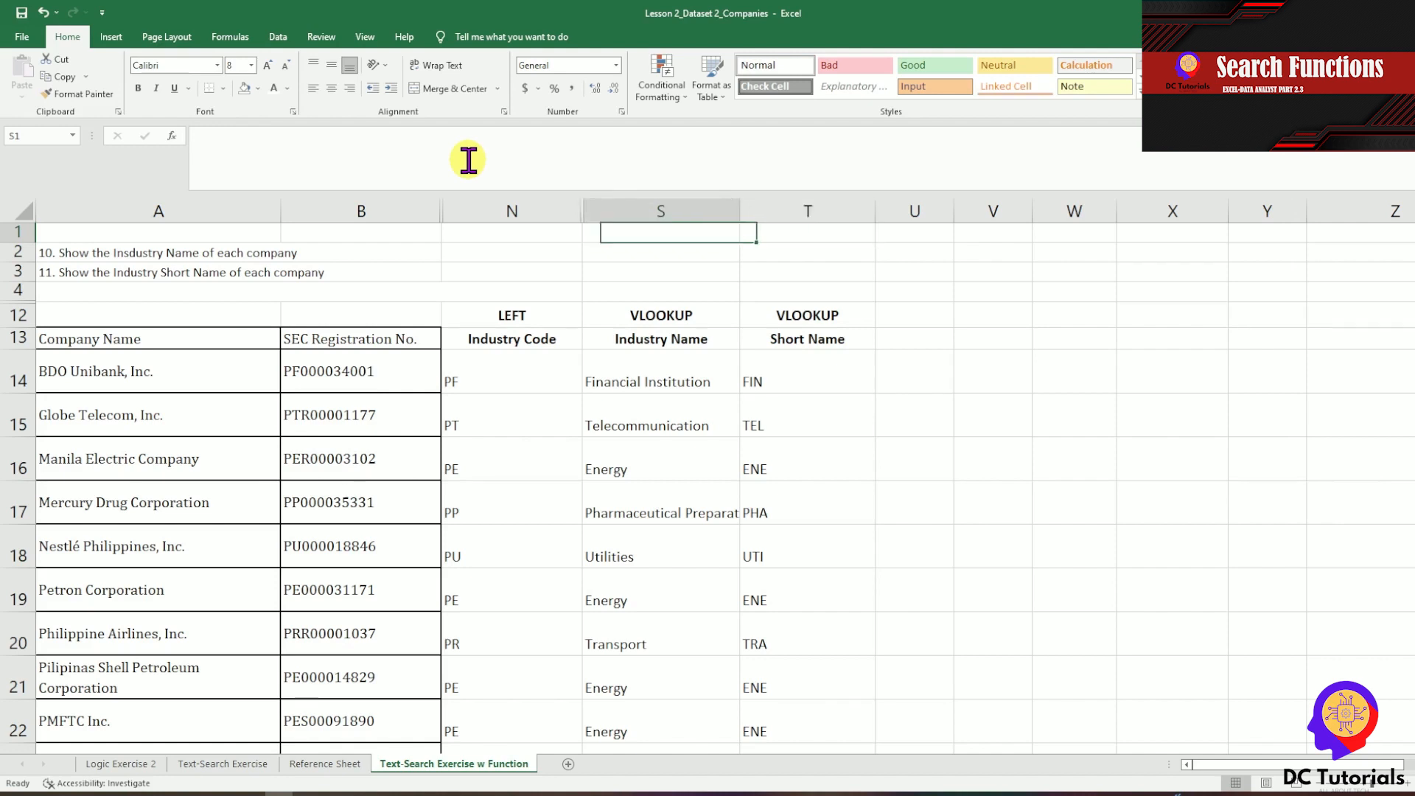
pyautogui.write('TRUE')
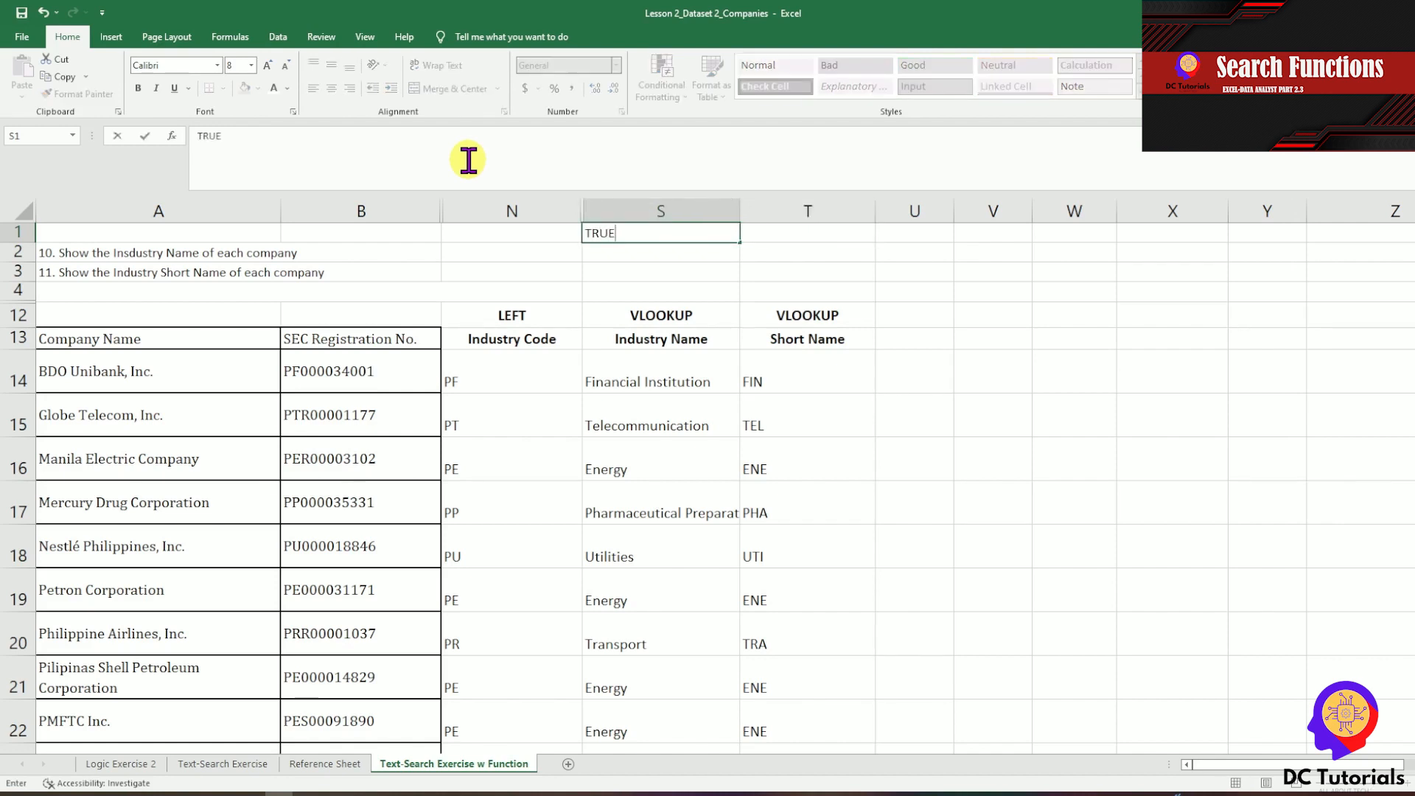
pyautogui.press('Return')
pyautogui.write('FALSE')
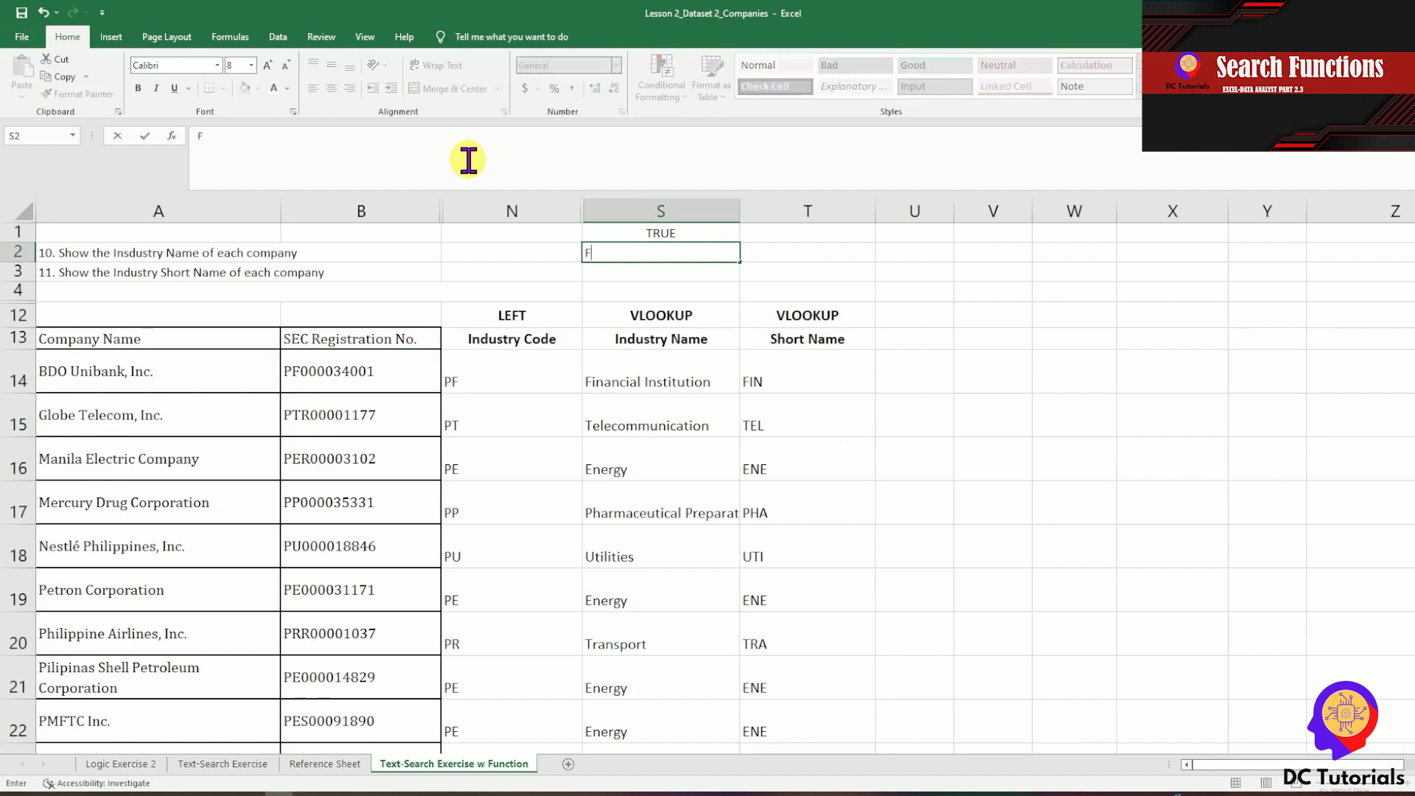
pyautogui.press('Return')
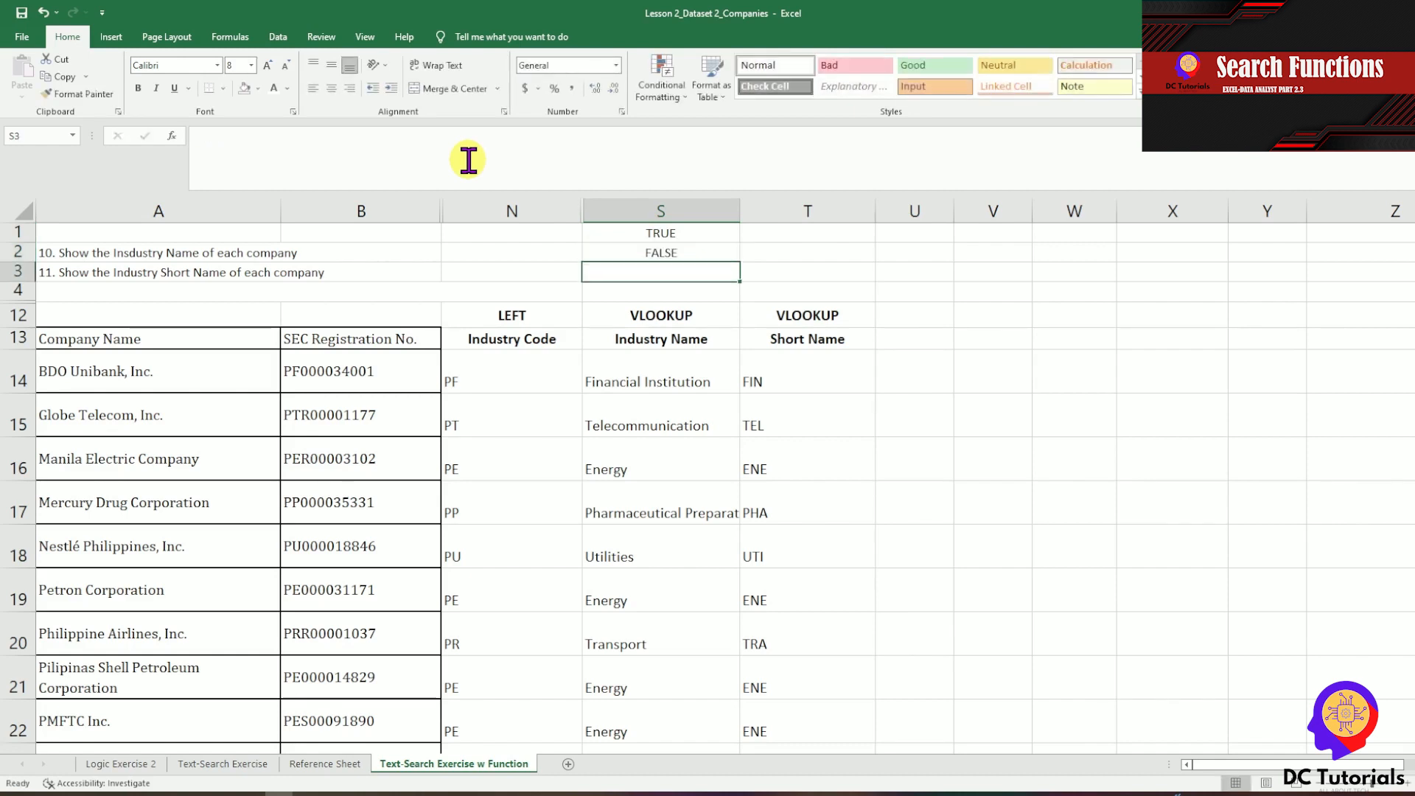
# Enter =S1*1 in cell T1 and copy it down to T2 to convert the TRUE and FALSE values to numbers.
pyautogui.press('Right')
pyautogui.press('Right')
pyautogui.press('Up')
pyautogui.press('Left')
pyautogui.press('Up')
pyautogui.write('=')
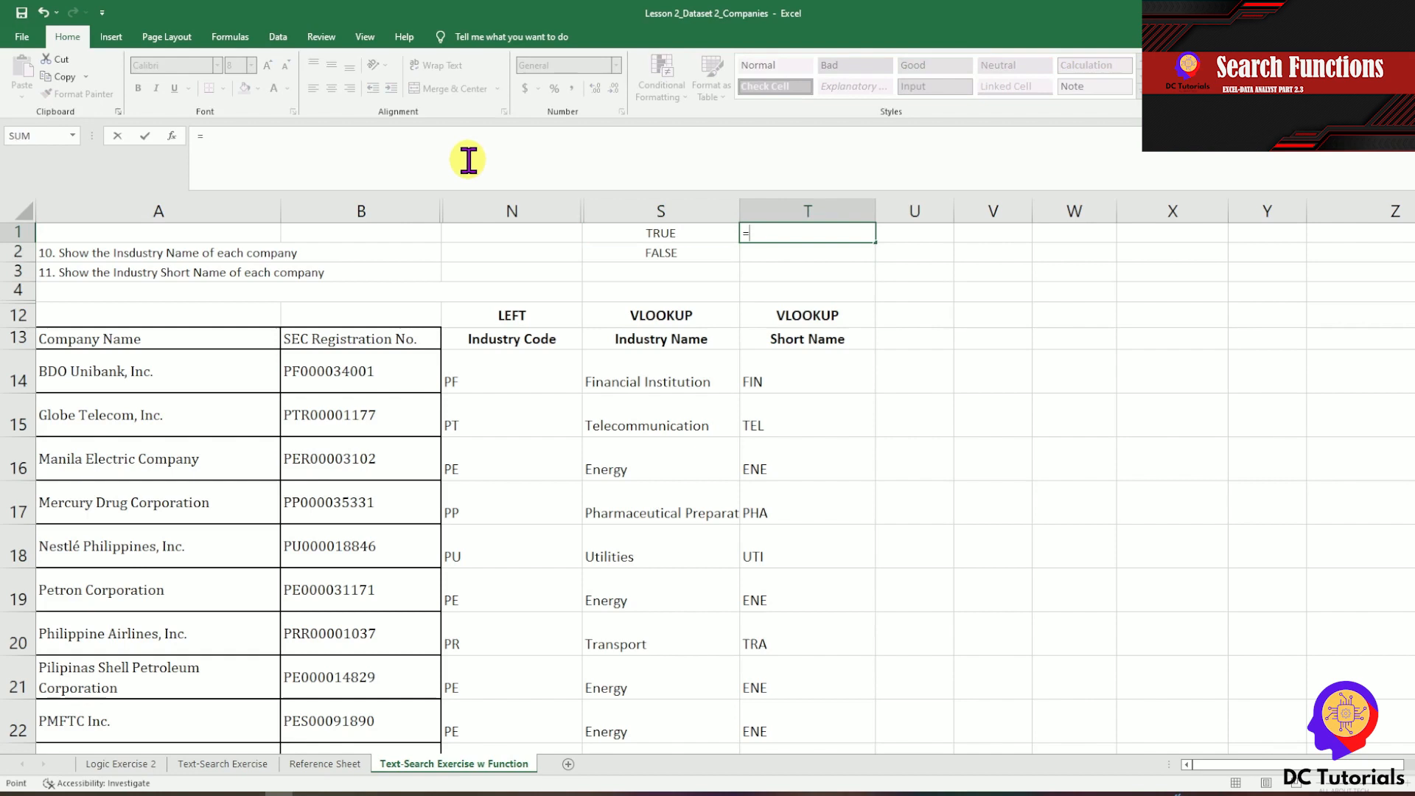
pyautogui.press('Left')
pyautogui.write('*1')
pyautogui.press('Return')
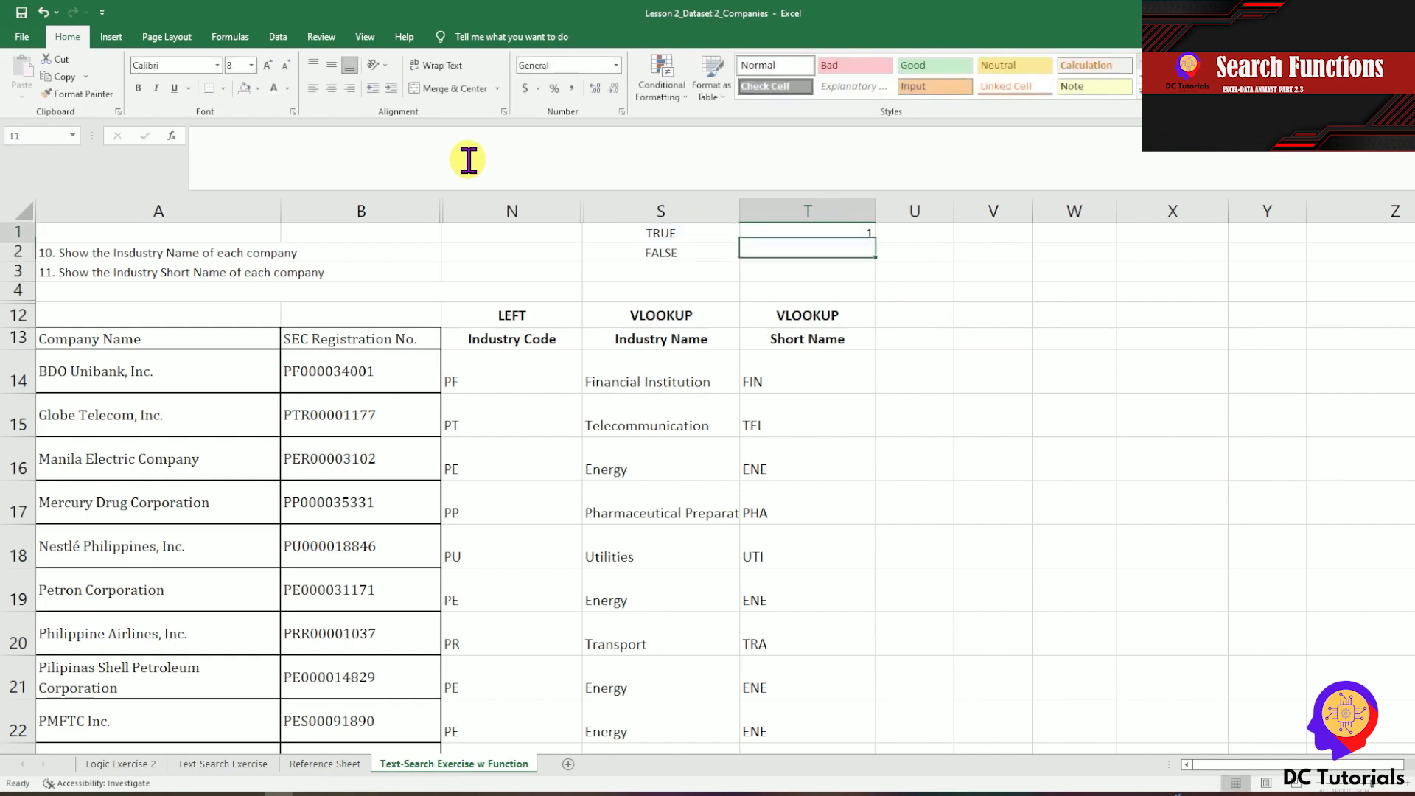
pyautogui.hotkey('ctrl', 'd')
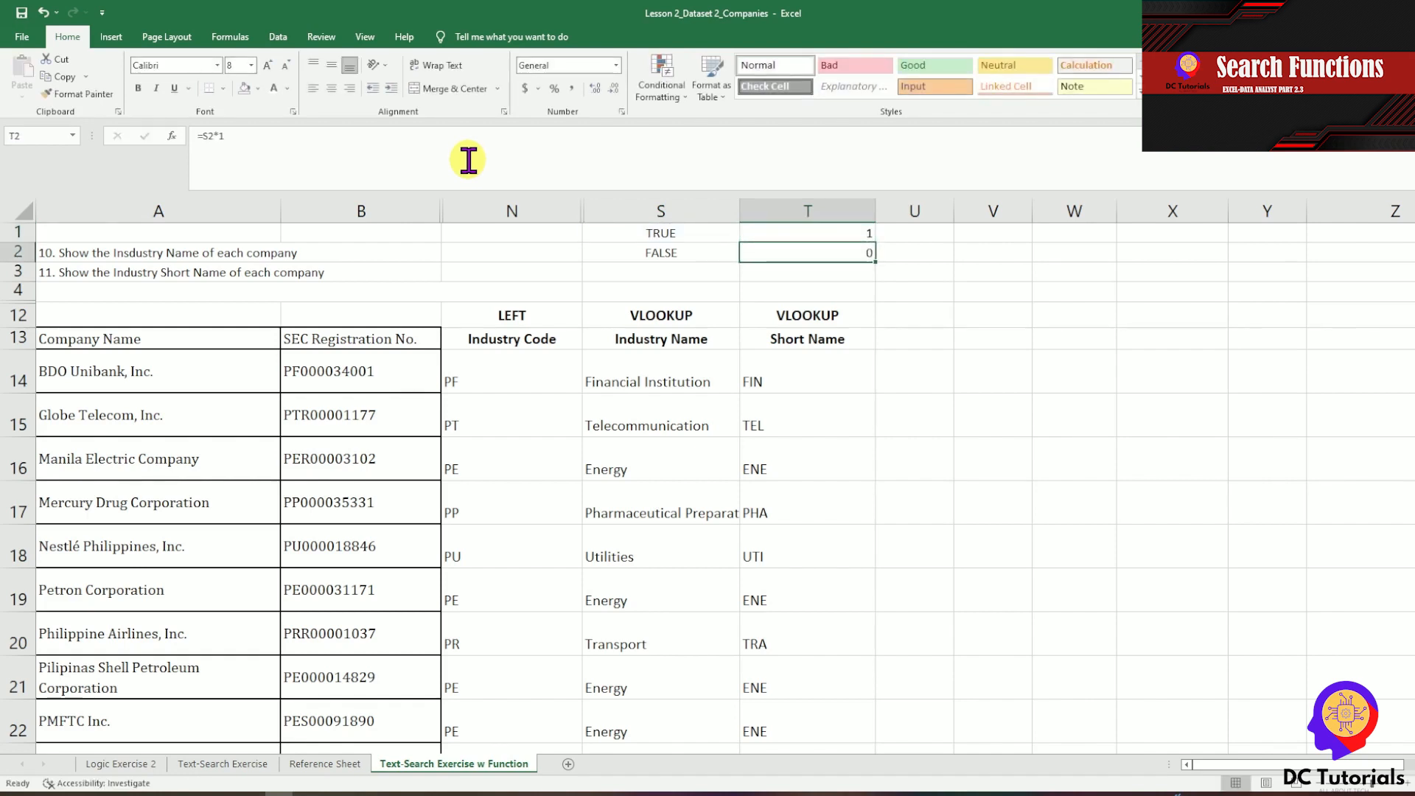
# Replace FALSE with 0 as the match argument of the Industry Name VLOOKUP in S14.
pyautogui.press('Left')
pyautogui.press('Up')
pyautogui.press('Down')
pyautogui.press('Right')
pyautogui.press('Left')
pyautogui.press('Down')
pyautogui.press('Down')
pyautogui.press('Down')
pyautogui.press('Down')
pyautogui.press('Down')
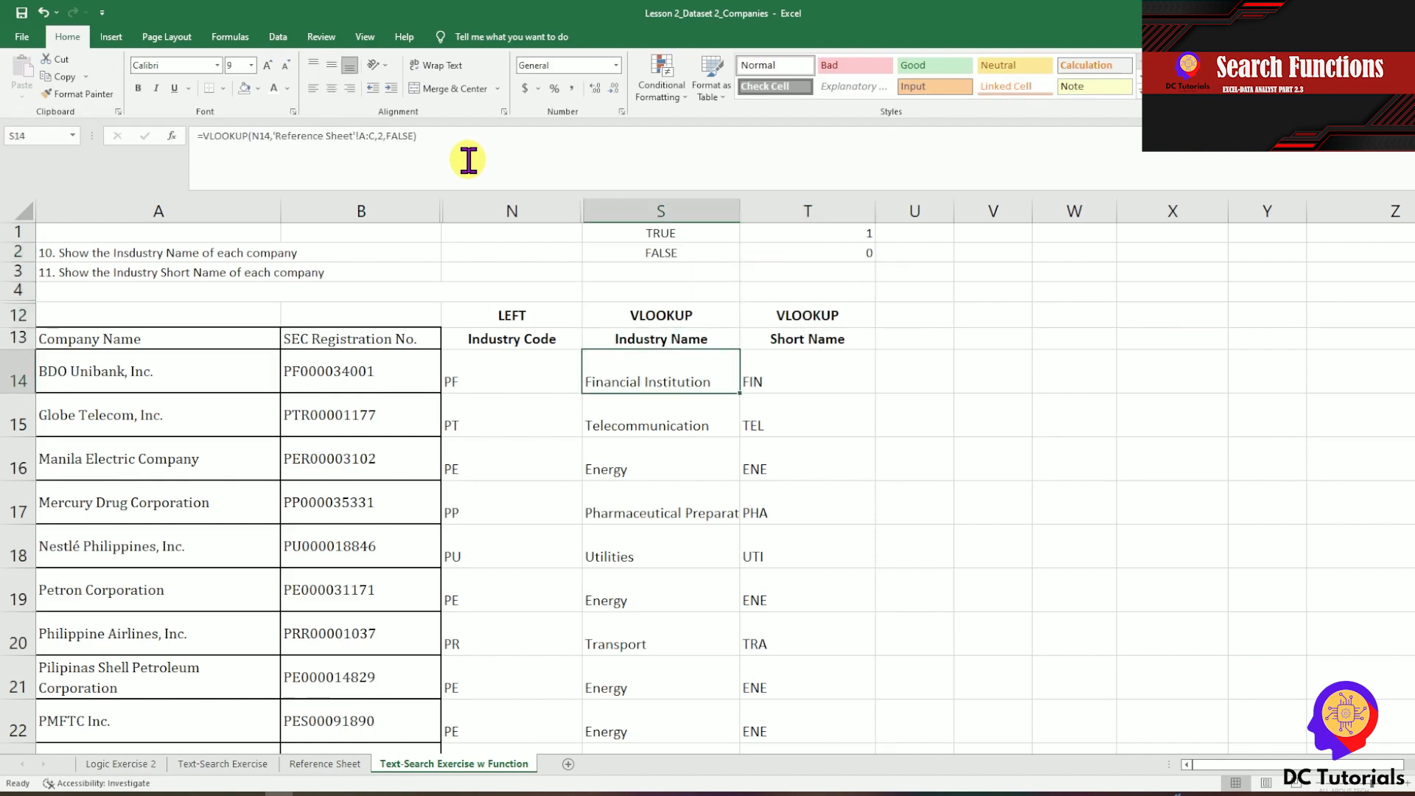
pyautogui.click(469, 160)
pyautogui.hotkey('shift', 'Left')
pyautogui.hotkey('shift', 'Left')
pyautogui.hotkey('shift', 'Left')
pyautogui.hotkey('shift', 'Left')
pyautogui.hotkey('shift', 'Left')
pyautogui.hotkey('shift', 'Left')
pyautogui.write('0)')
pyautogui.hotkey('ctrl', 'Return')
# Replace FALSE with 0 as the match argument of the Short Name VLOOKUP in T14.
pyautogui.press('Right')
pyautogui.click(469, 160)
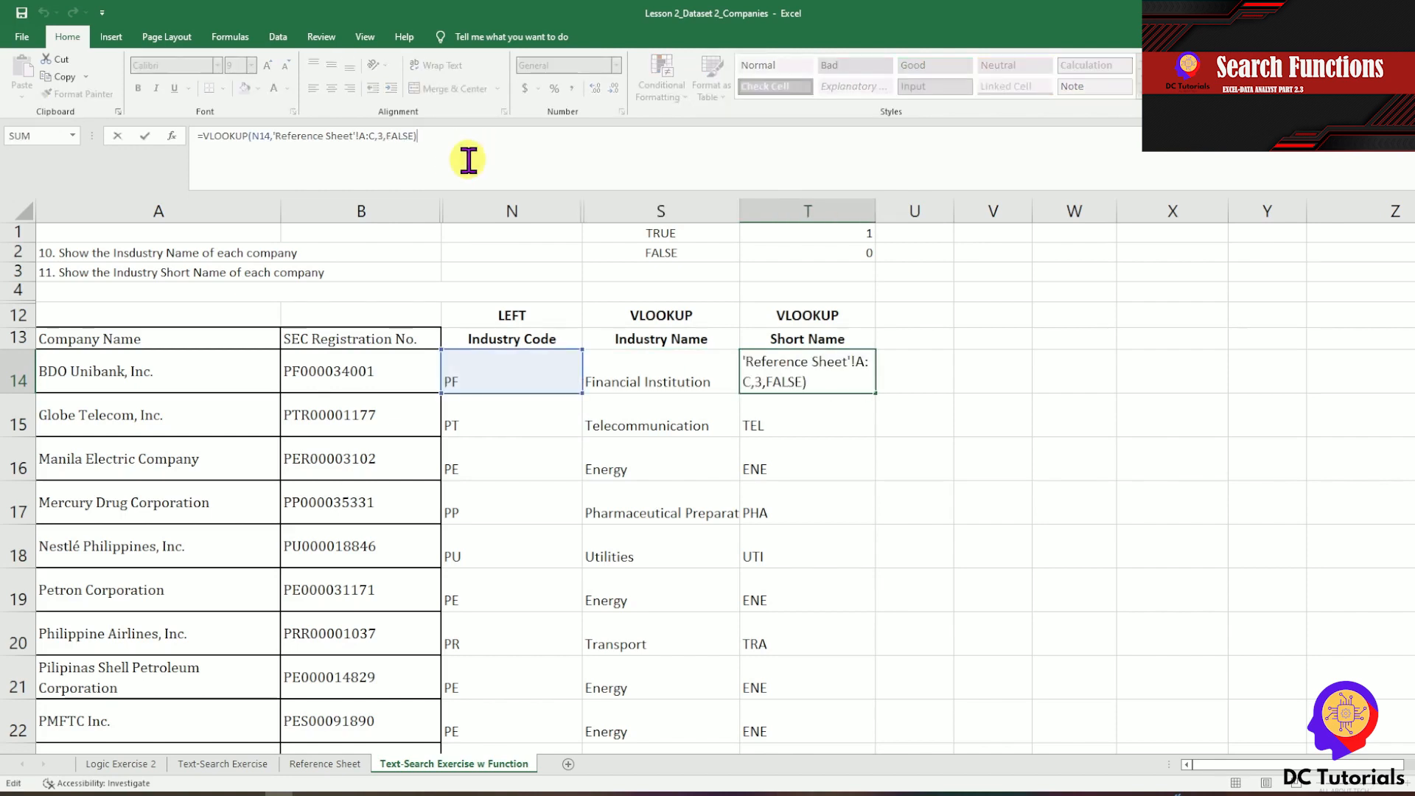
pyautogui.press('BackSpace')
pyautogui.press('BackSpace')
pyautogui.press('BackSpace')
pyautogui.press('BackSpace')
pyautogui.press('BackSpace')
pyautogui.press('BackSpace')
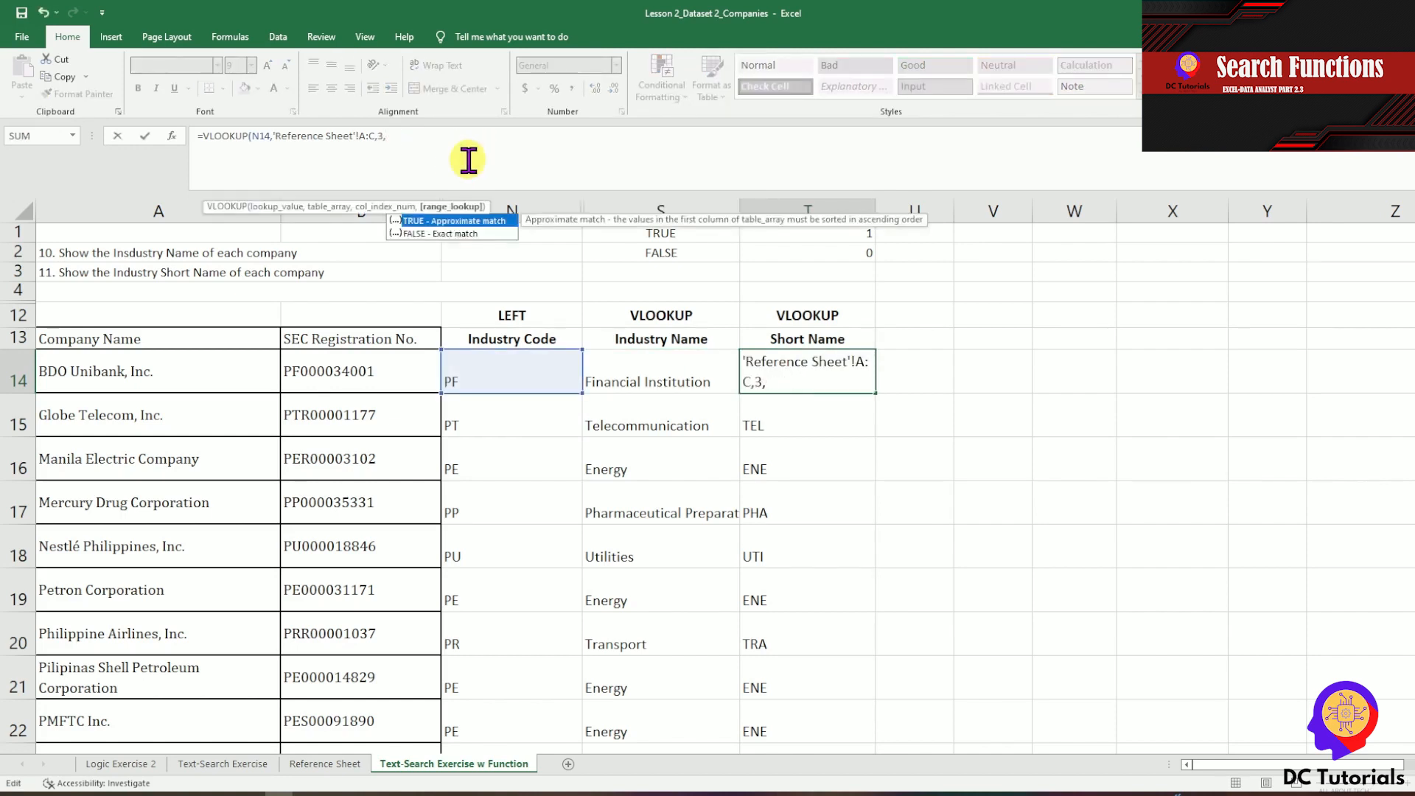
pyautogui.write('0')
pyautogui.press('Return')
pyautogui.press('Up')
pyautogui.press('Left')
pyautogui.press('Right')
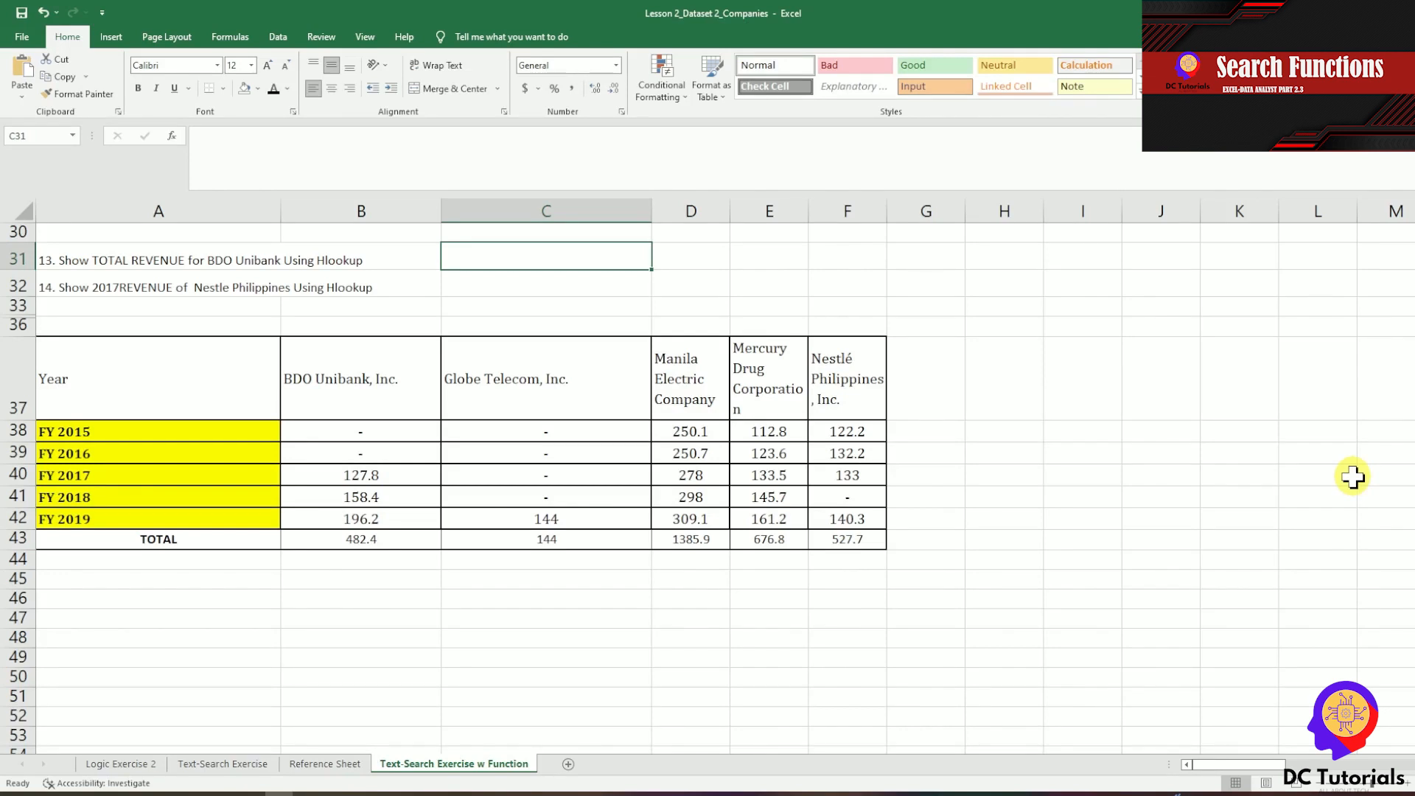
# Begin an HLOOKUP formula in C31 for question 13 with "BDO Unibank, Inc." as the lookup value.
pyautogui.click(78, 258)
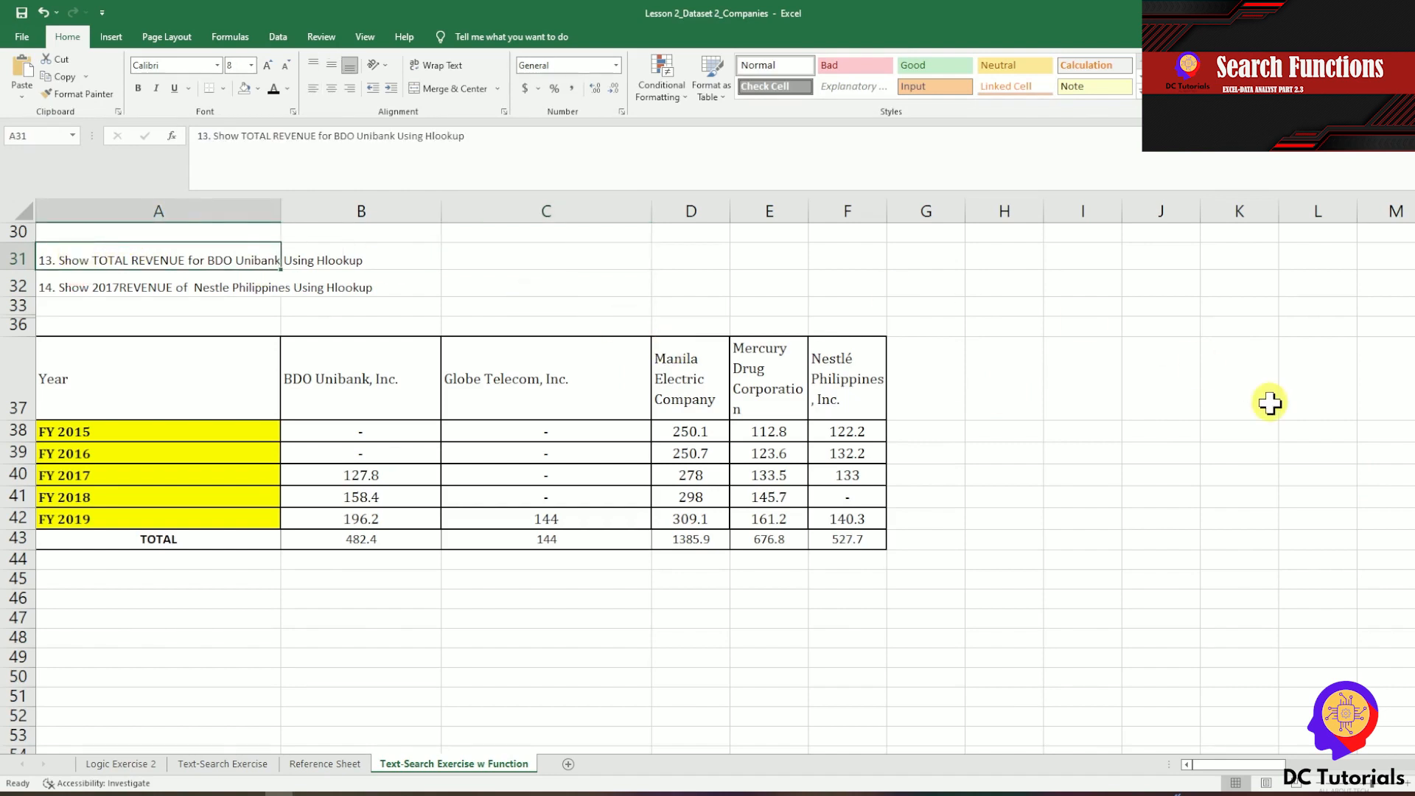
pyautogui.press('Right')
pyautogui.press('Right')
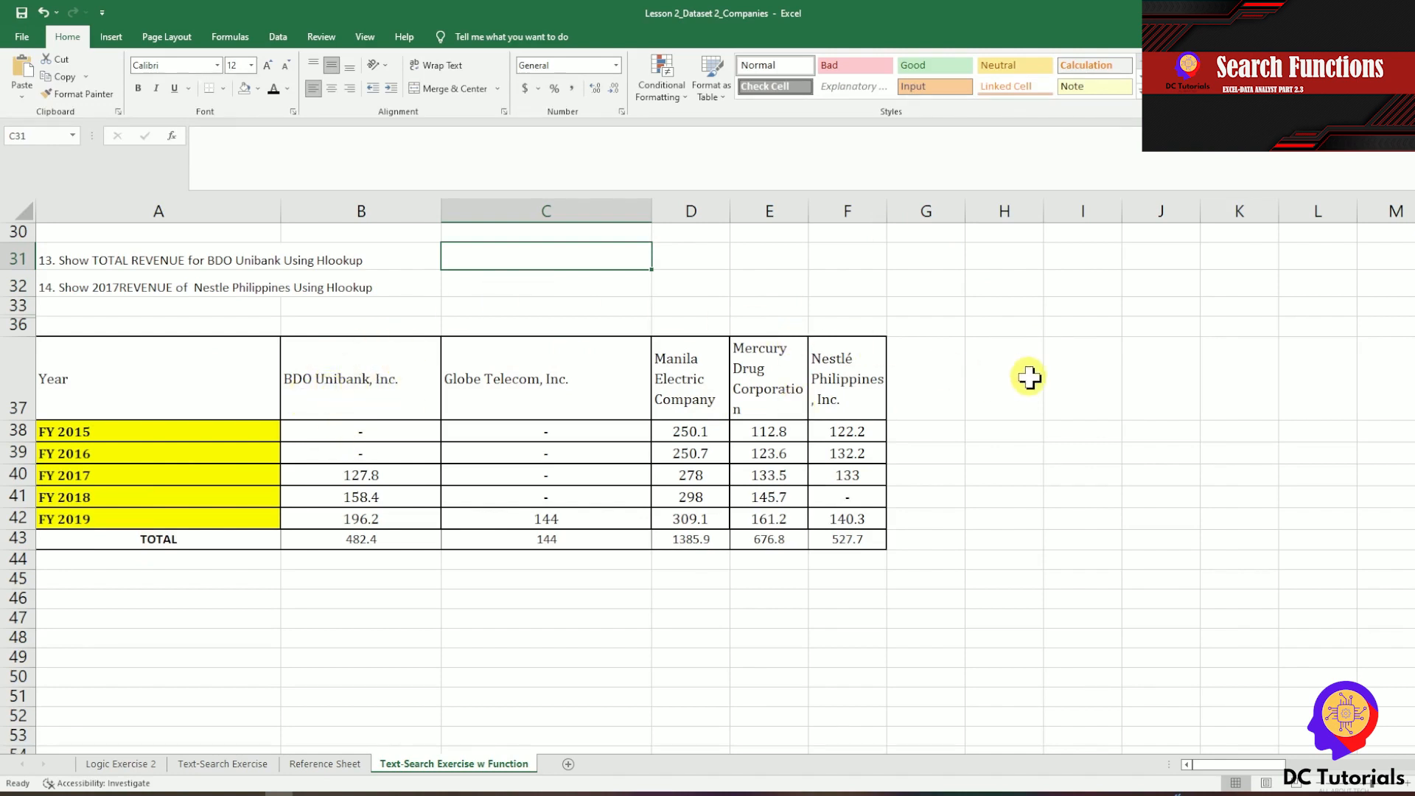
pyautogui.write('=')
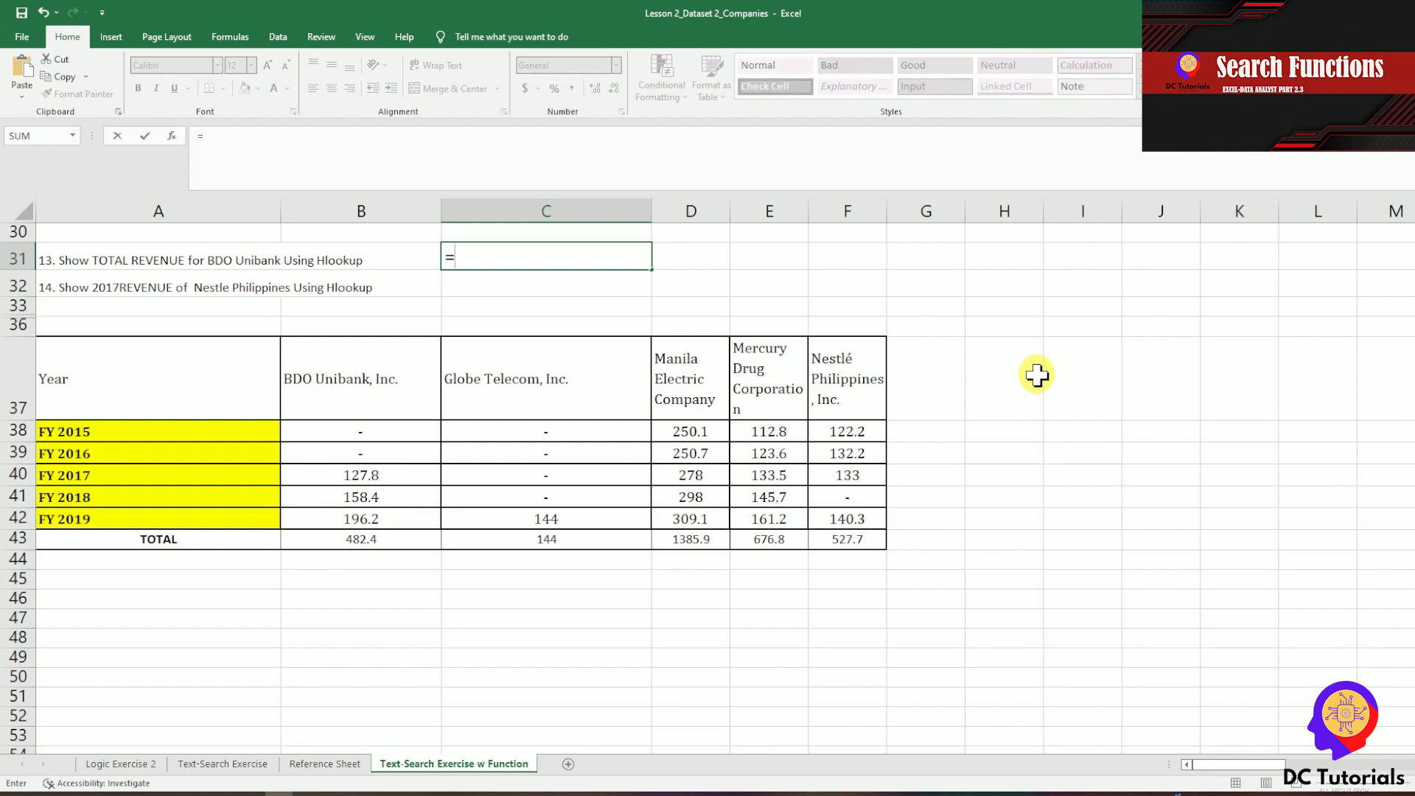
pyautogui.write('Hlooku')
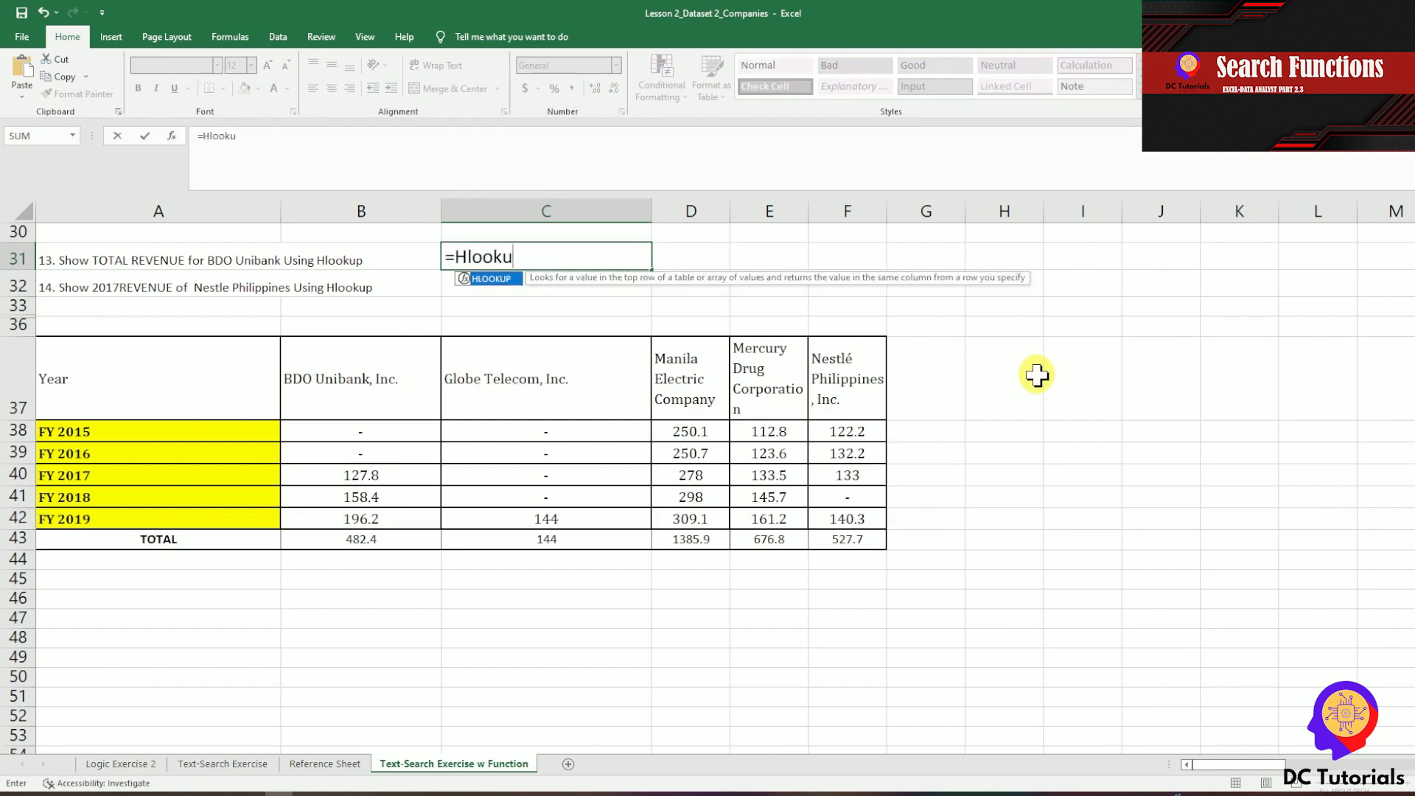
pyautogui.write('p("B')
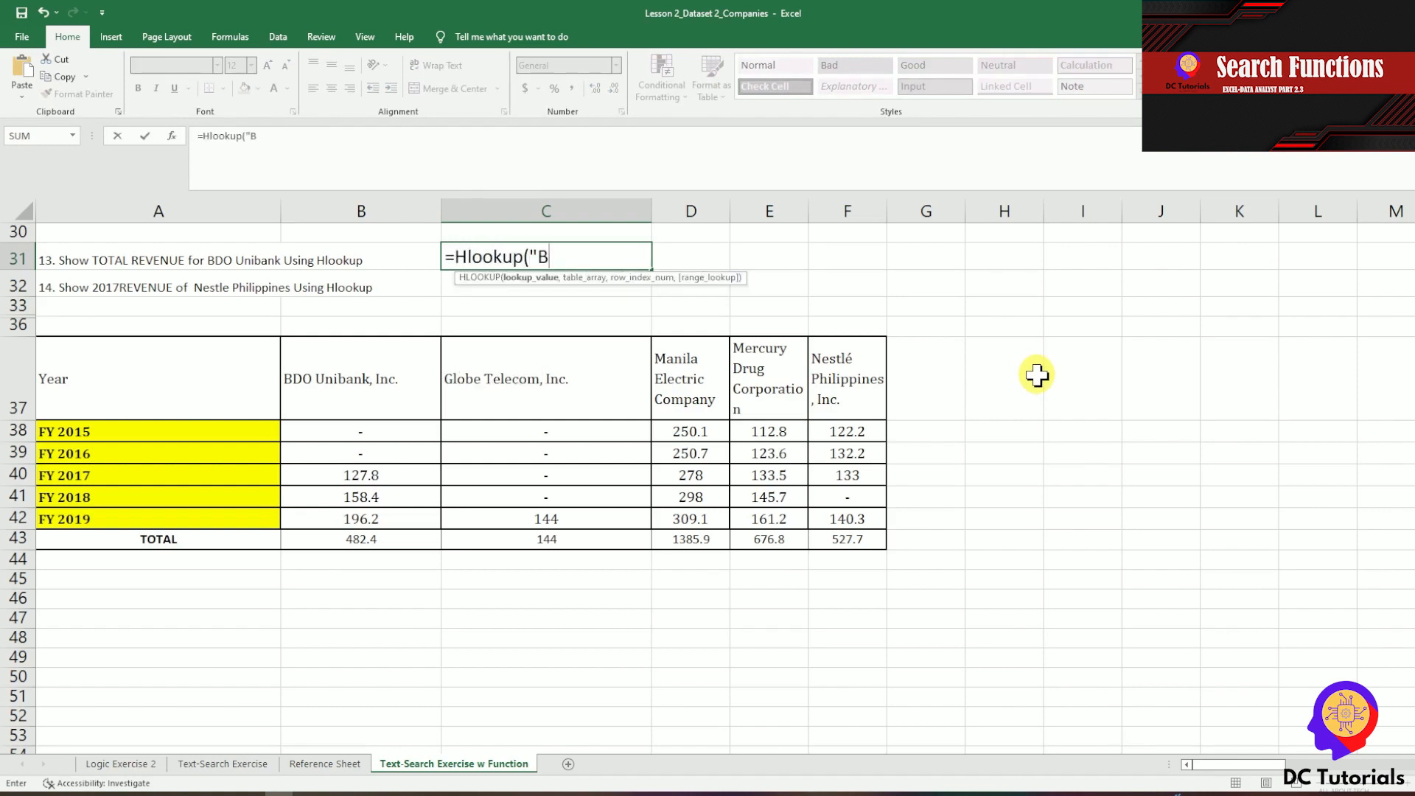
pyautogui.write('DO Unibank, Inc.')
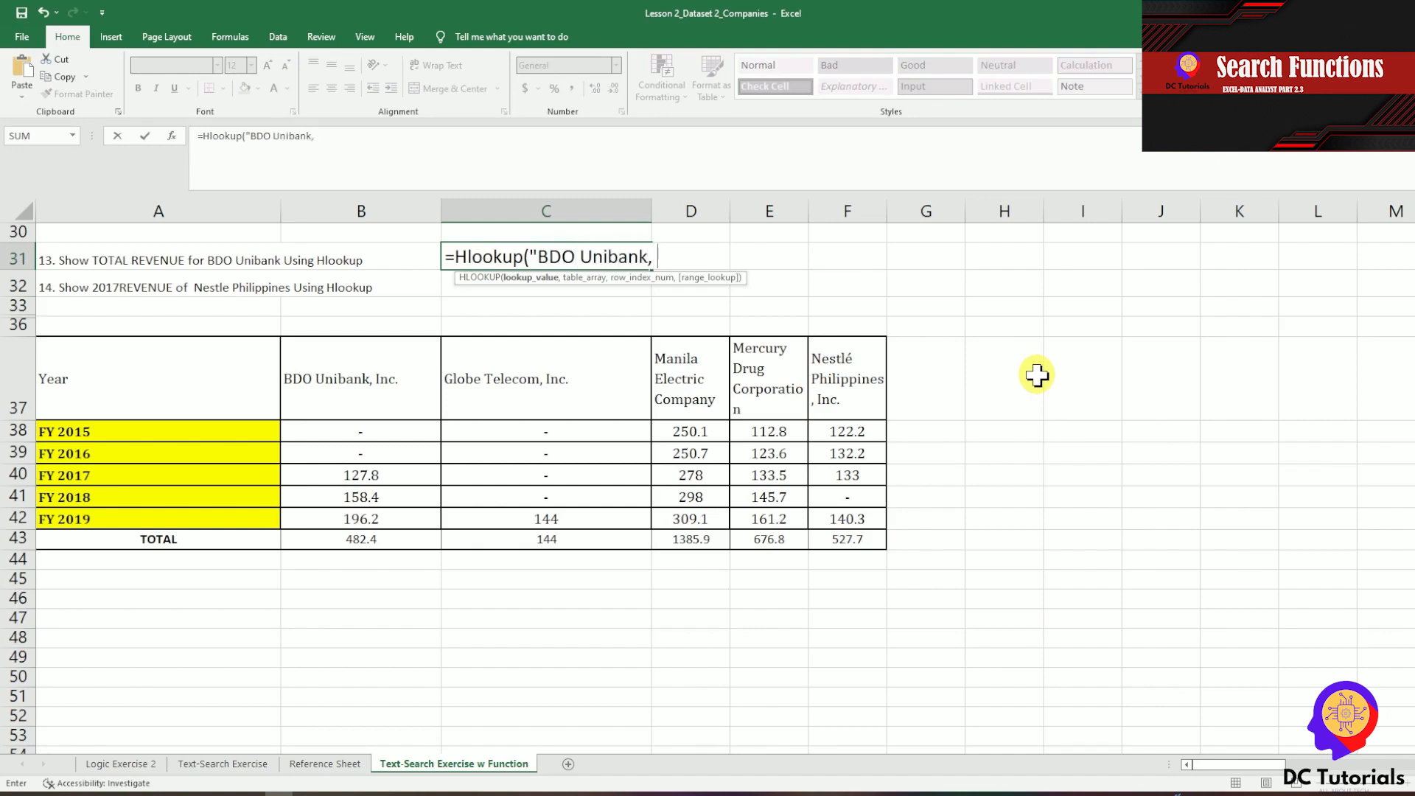
pyautogui.write('",')
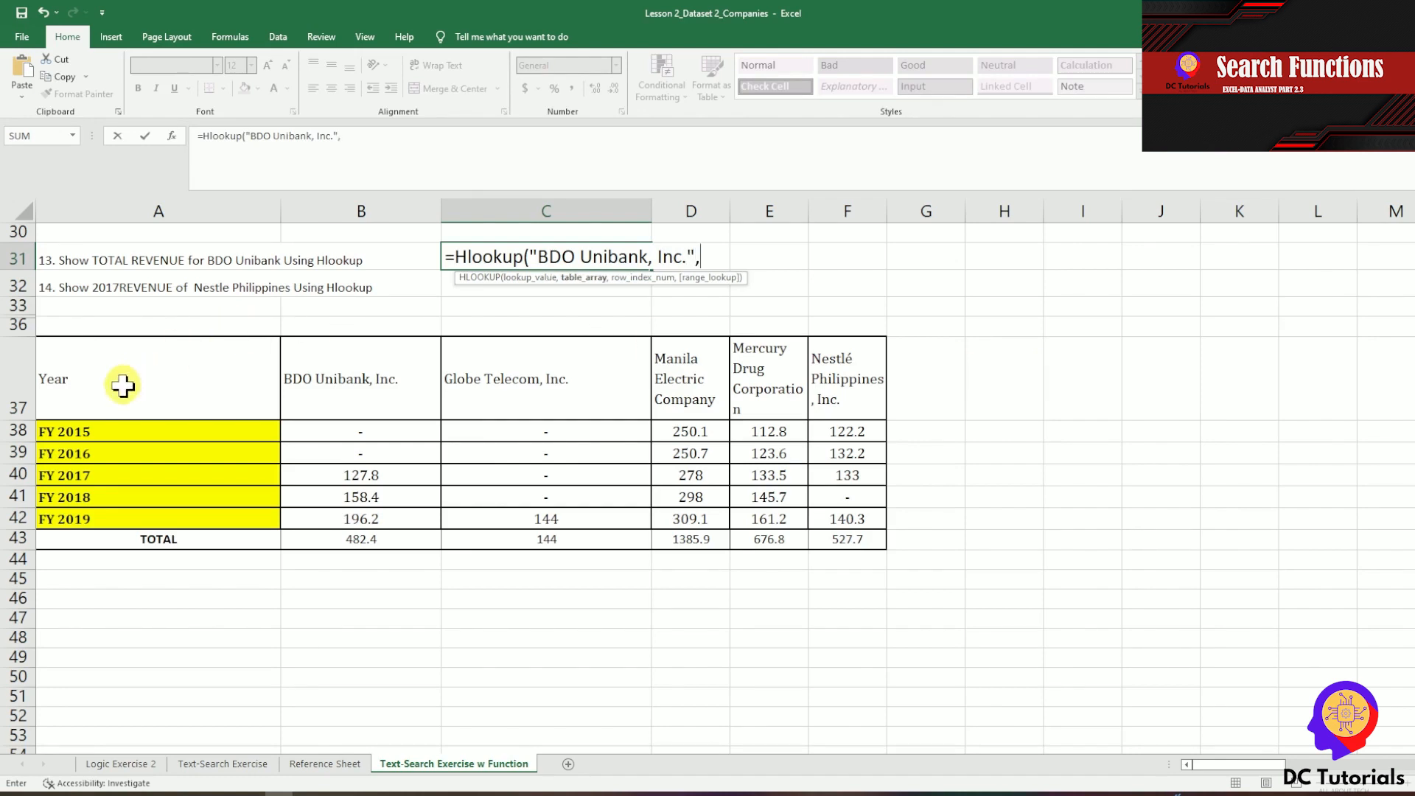
# Complete the C31 HLOOKUP with table range A37:F43, row index 7 and match value 0.
pyautogui.moveTo(123, 385); pyautogui.dragTo(836, 542)
pyautogui.write(',')
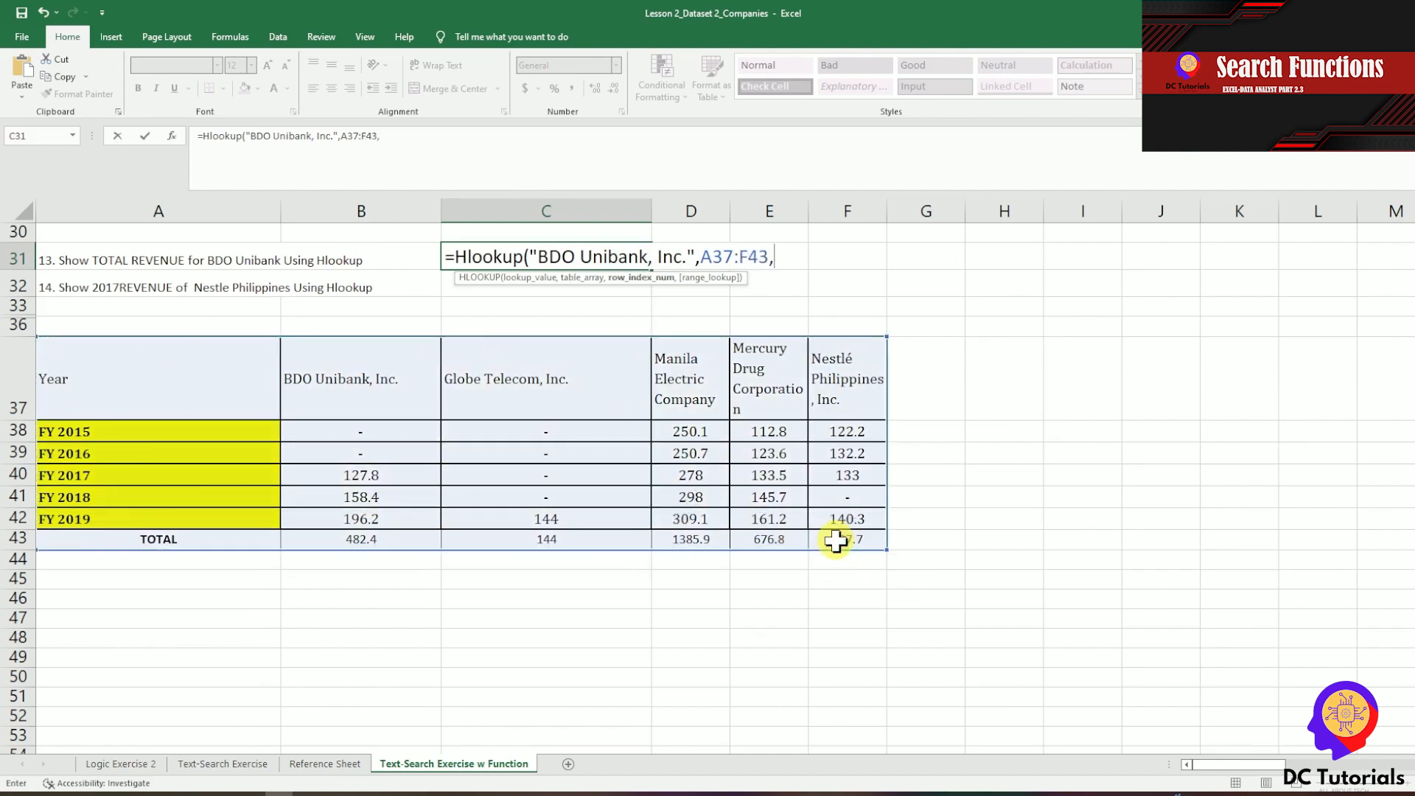
pyautogui.write('7')
pyautogui.click(674, 161)
pyautogui.write(',')
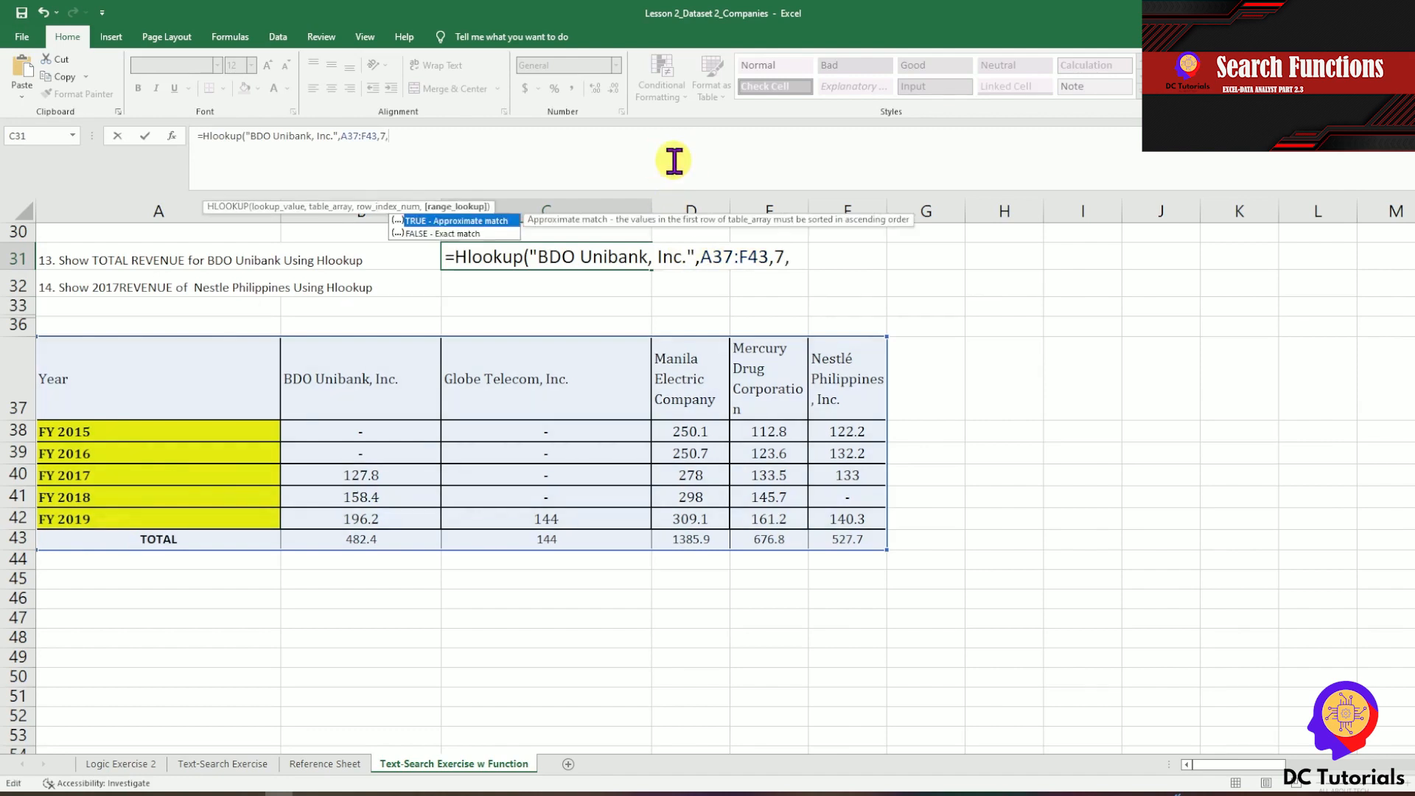
pyautogui.write('0)')
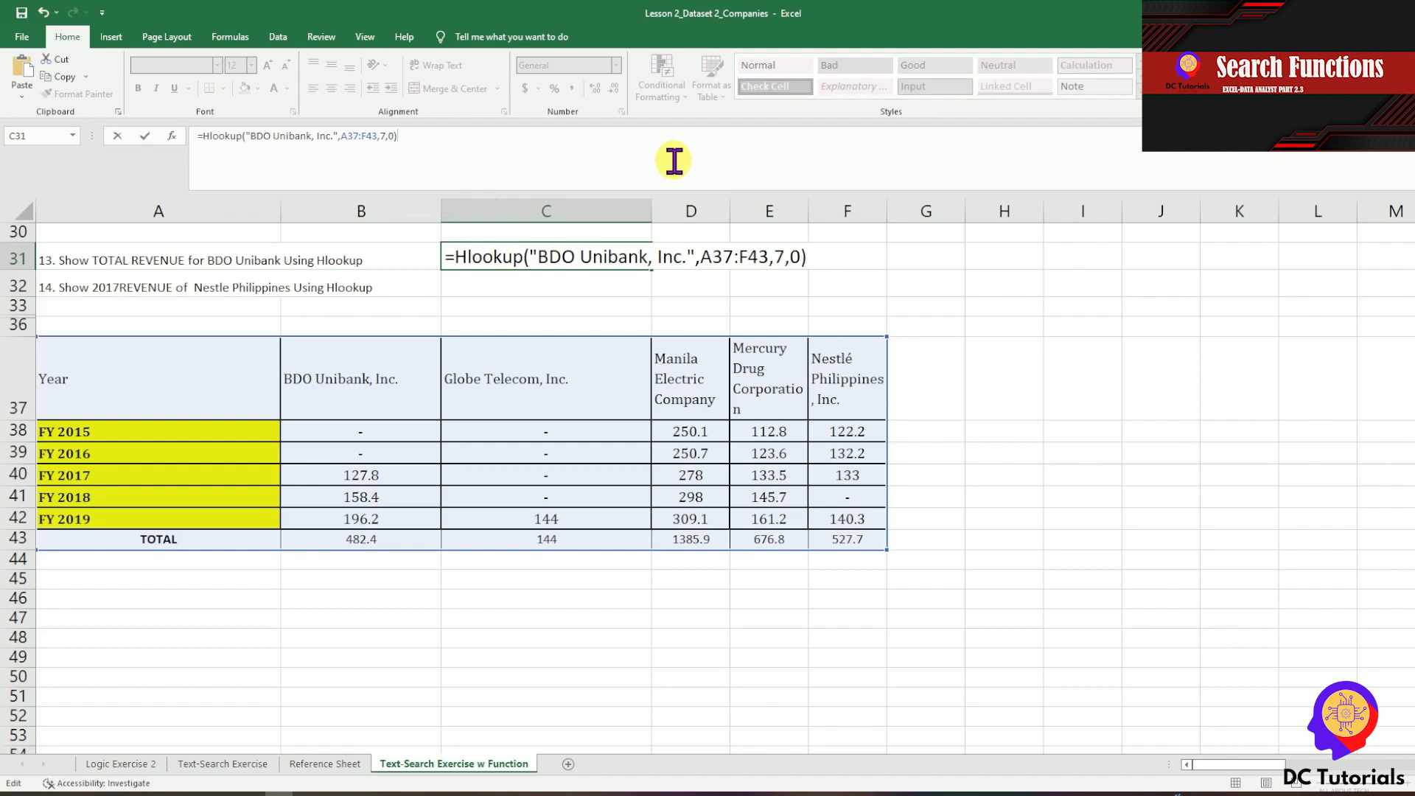
pyautogui.press('Return')
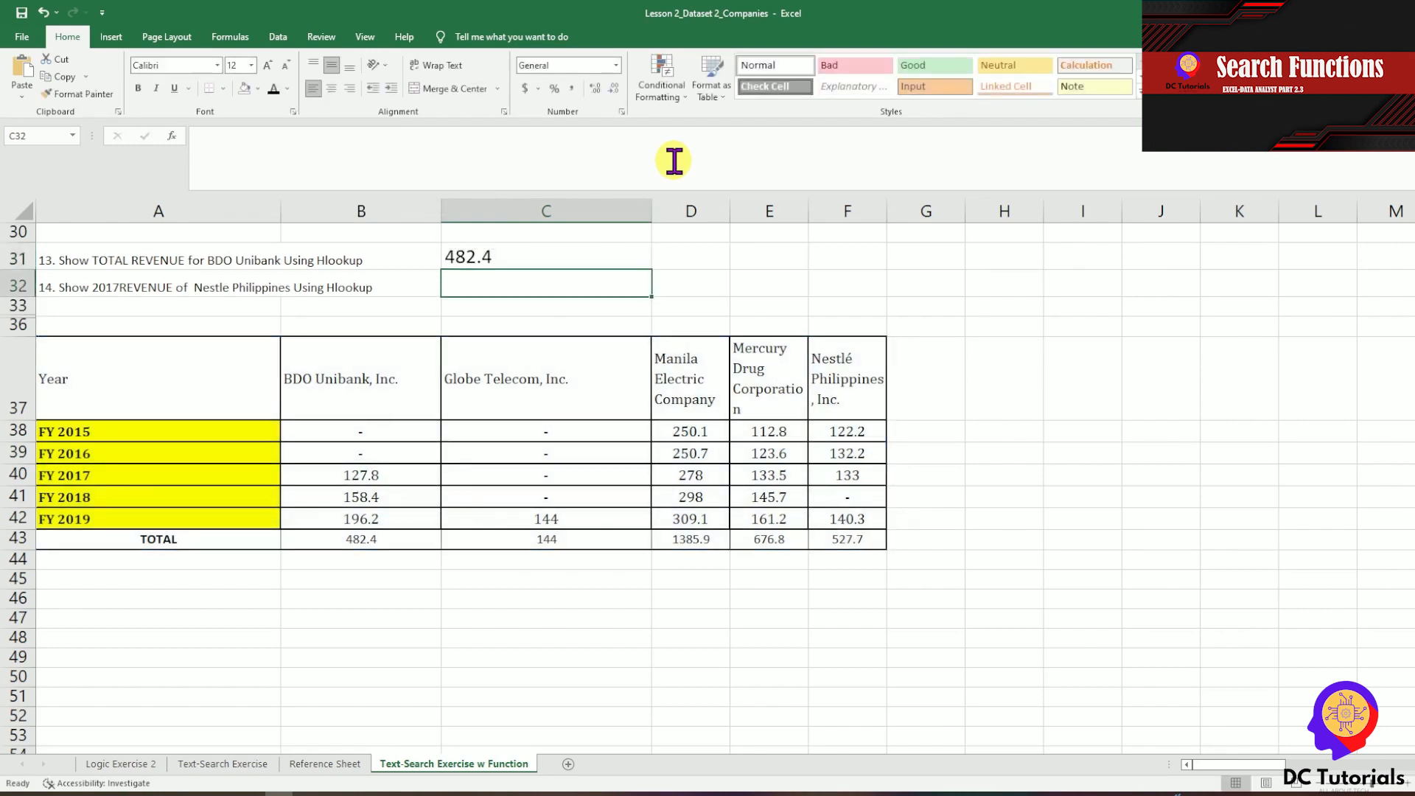
pyautogui.press('Up')
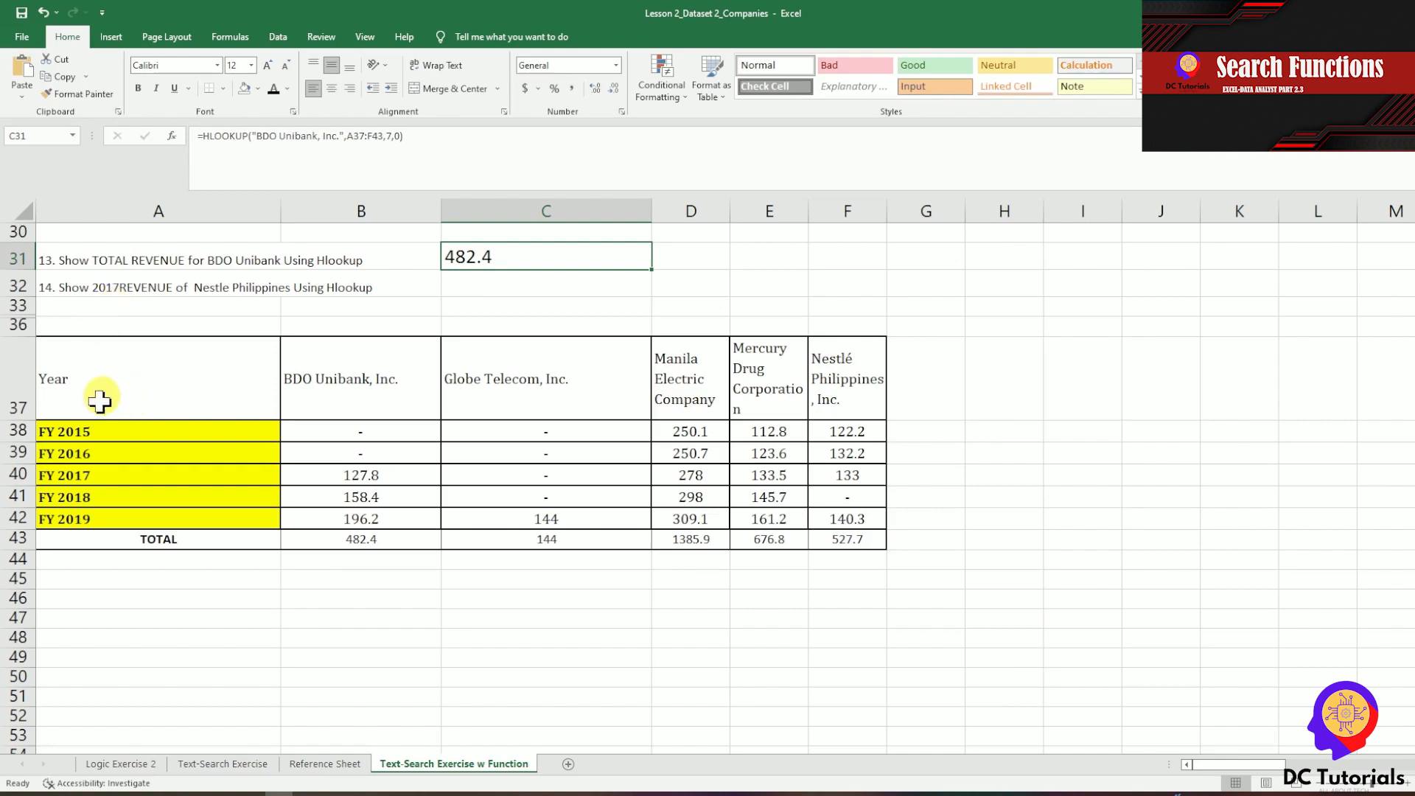
# Locate the FY 2017 row and copy the company name text "Nestlé Philippines, Inc." from header cell F37.
pyautogui.click(95, 479)
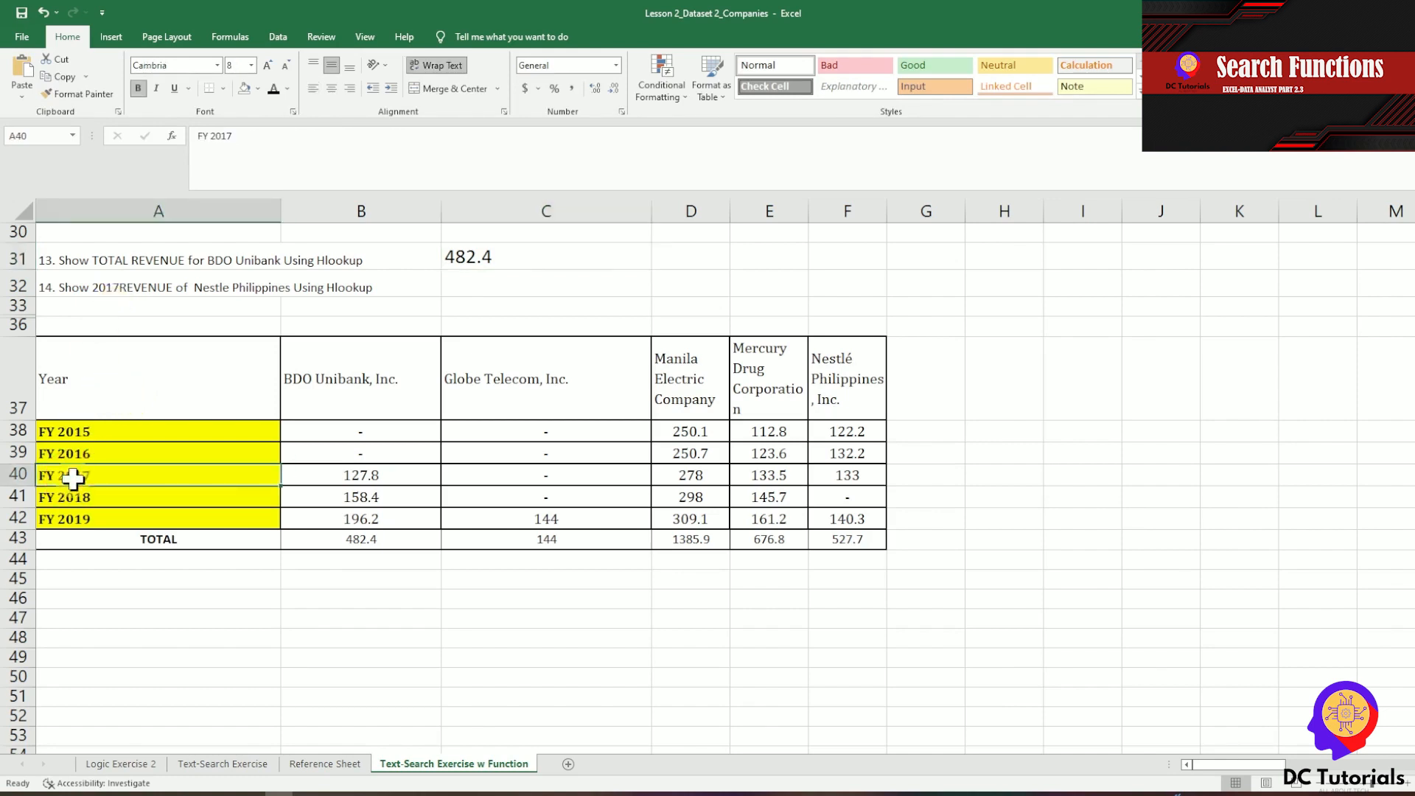
pyautogui.click(7, 475)
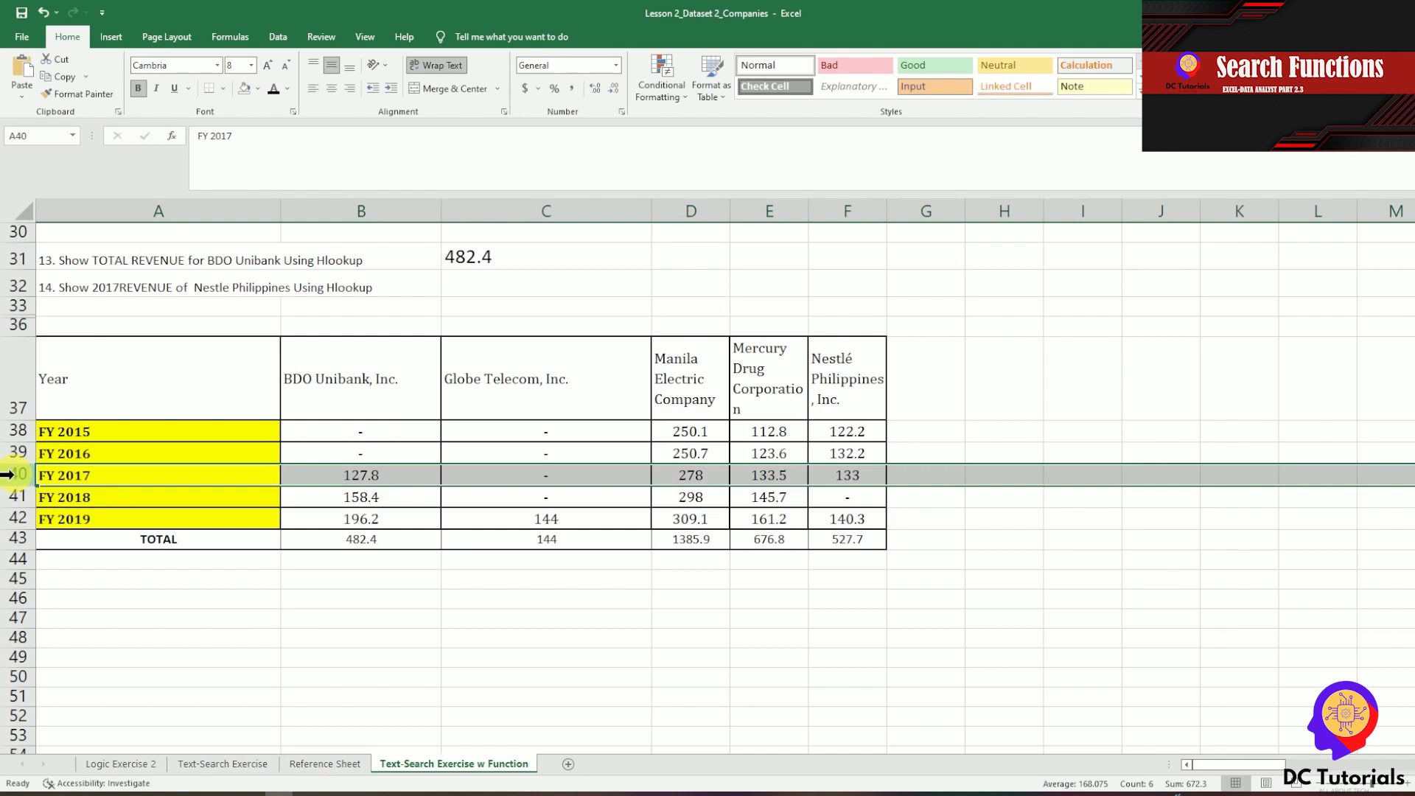
pyautogui.click(853, 383)
pyautogui.click(358, 162)
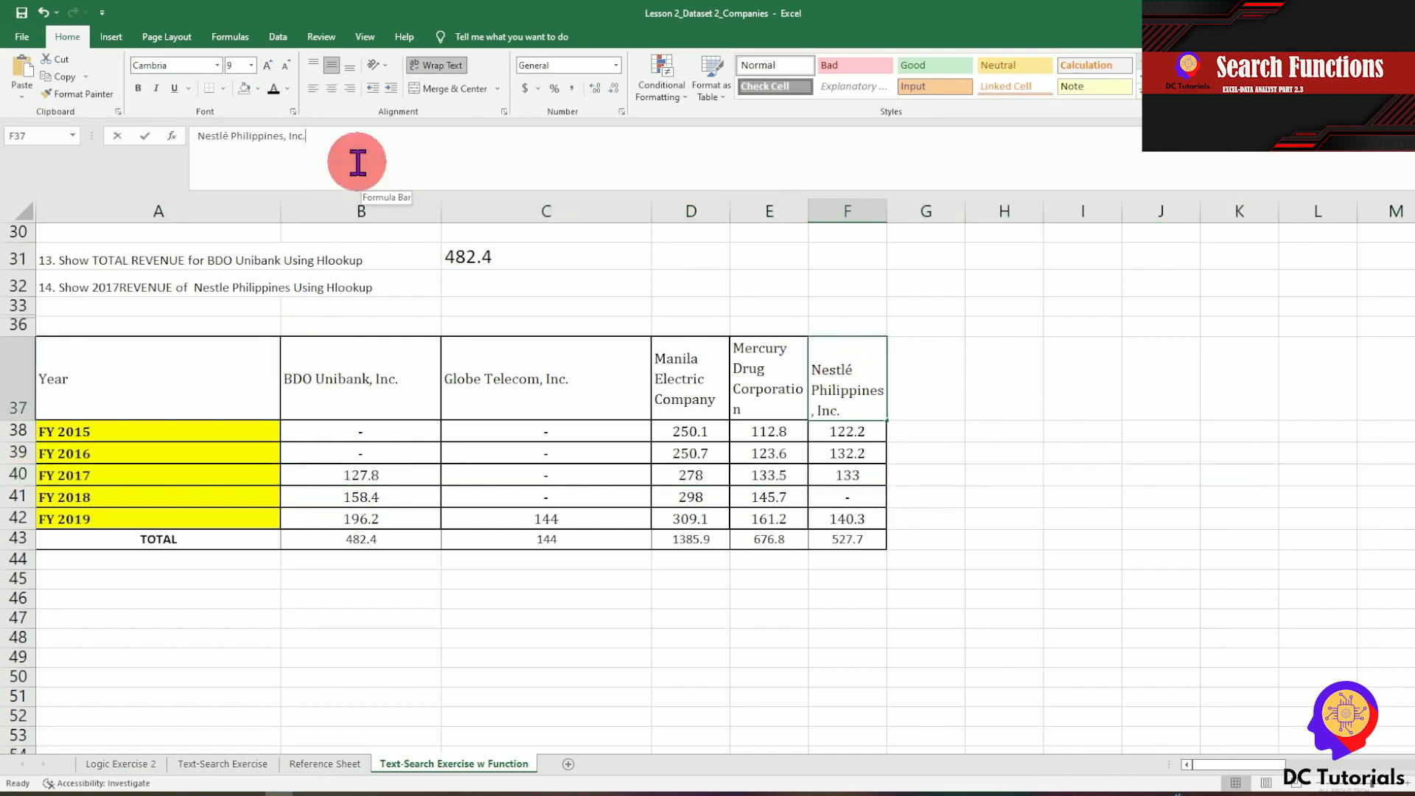
pyautogui.moveTo(358, 163); pyautogui.dragTo(169, 155)
pyautogui.hotkey('ctrl', 'c')
pyautogui.press('Escape')
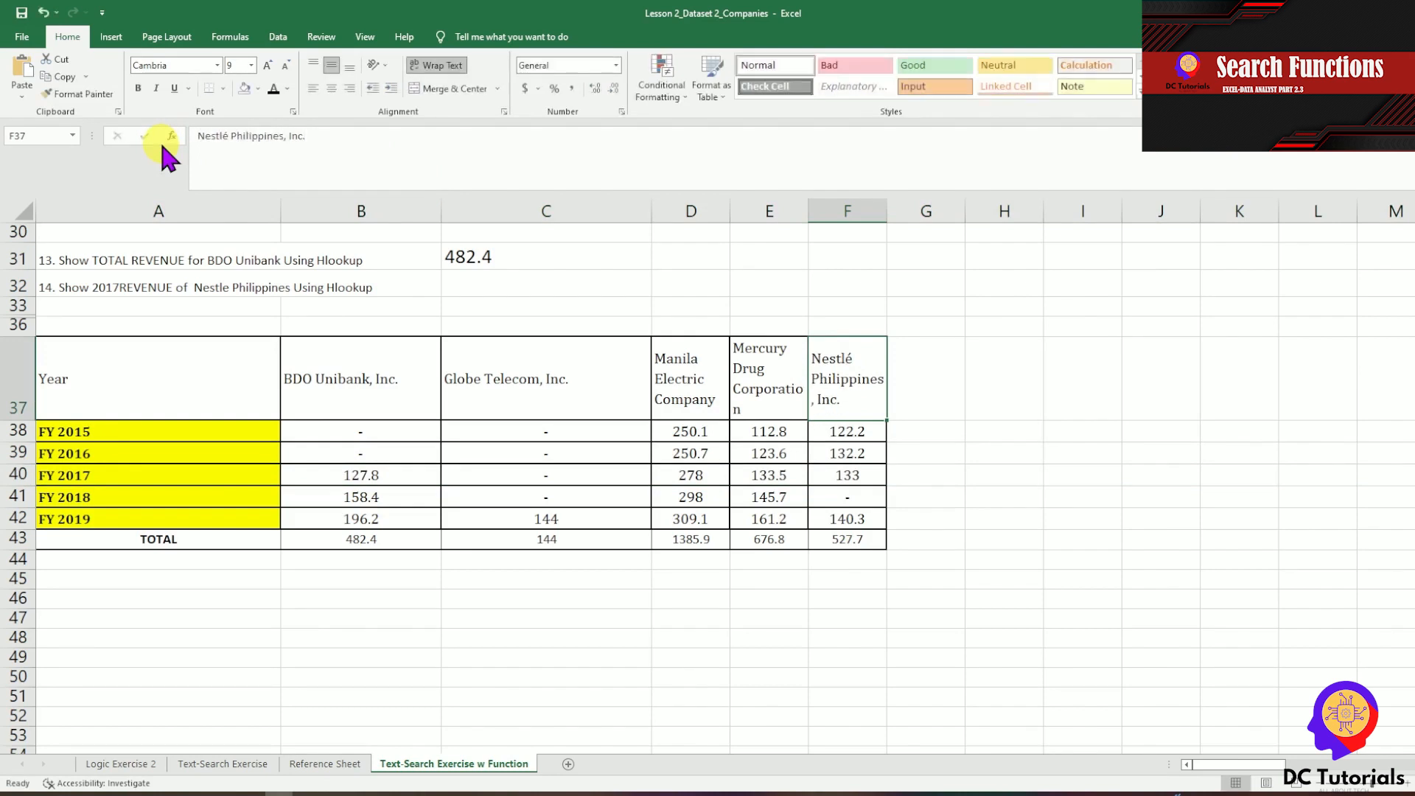
# Begin an HLOOKUP formula in C32 for question 14 with the copied "Nestlé Philippines, Inc." as the quoted lookup value.
pyautogui.click(604, 292)
pyautogui.write('=')
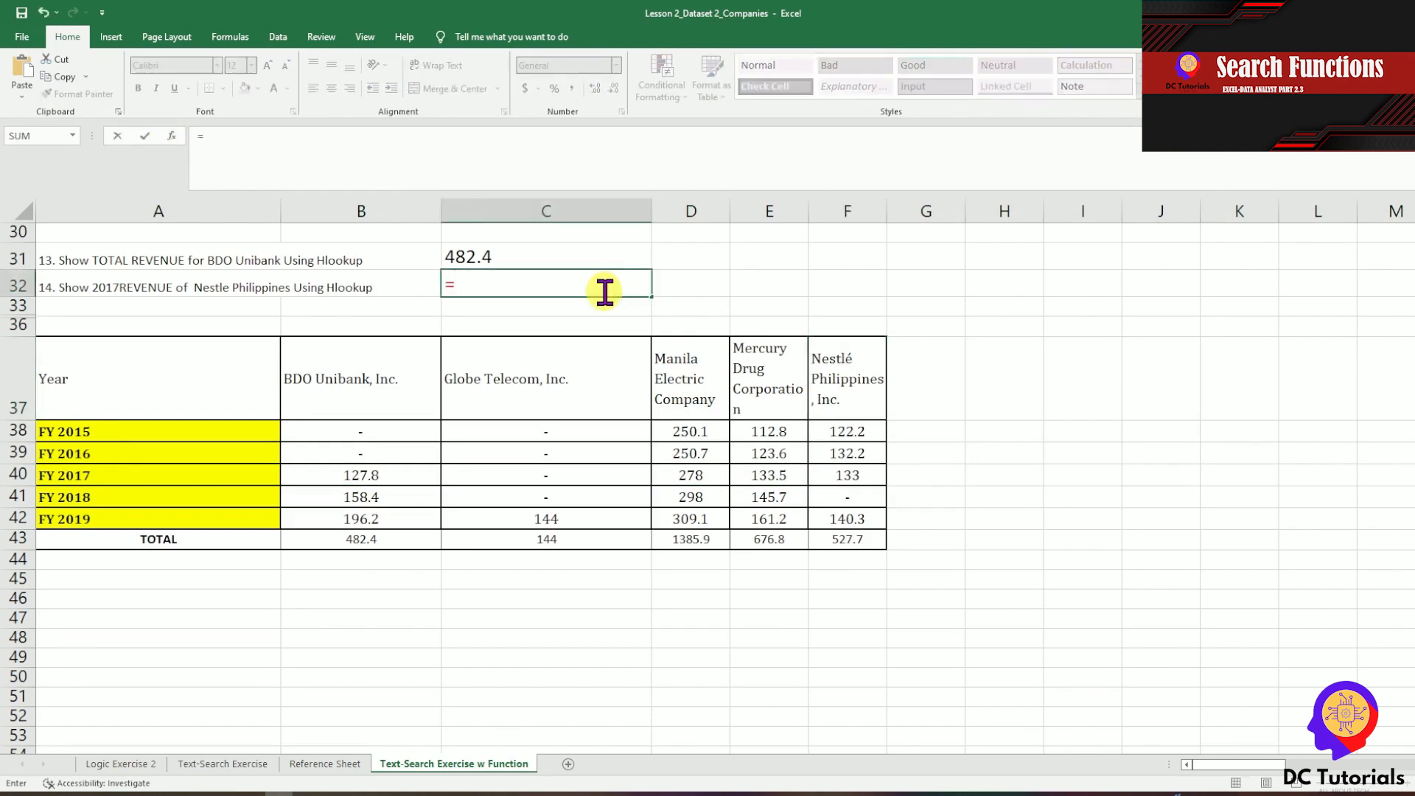
pyautogui.write('Hlookup(')
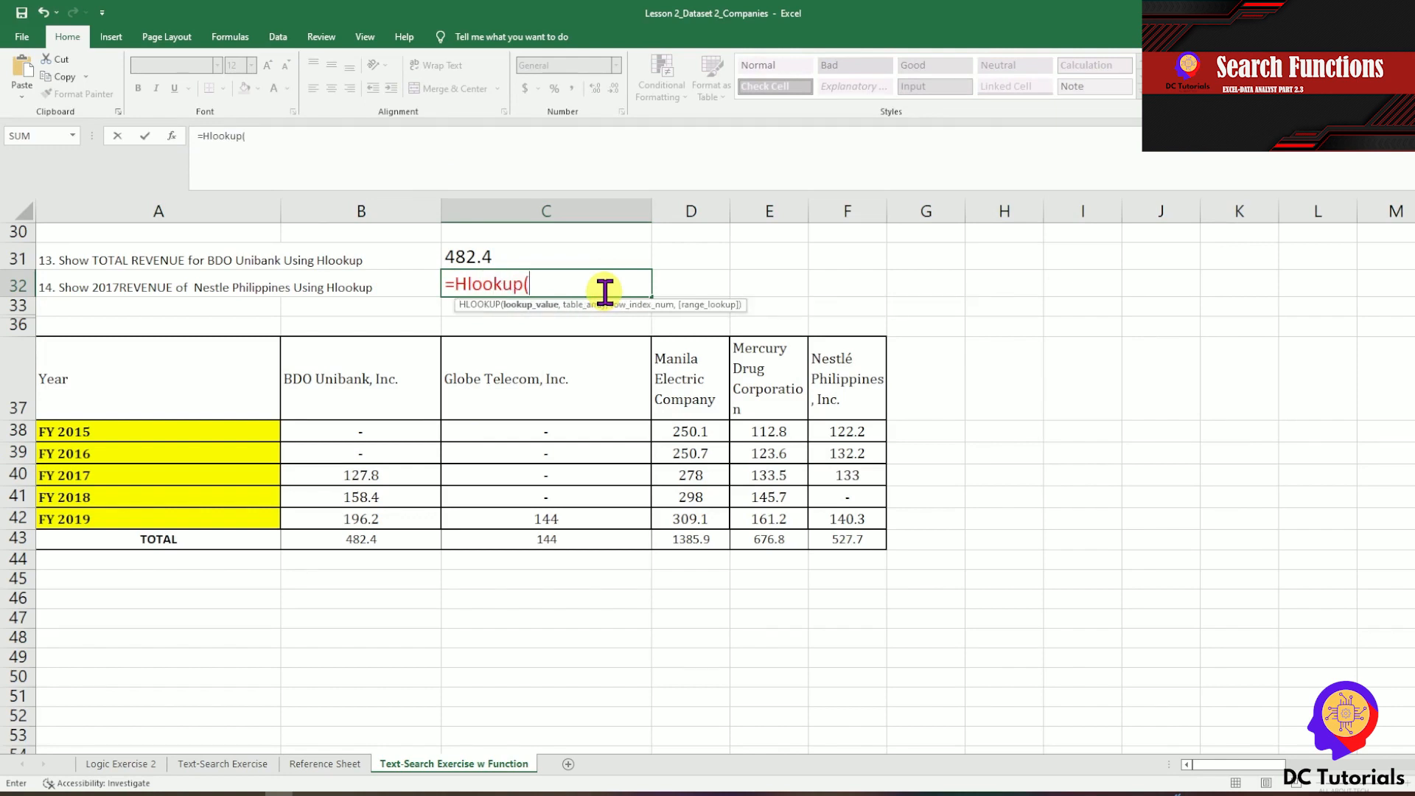
pyautogui.write('"')
pyautogui.press('Return')
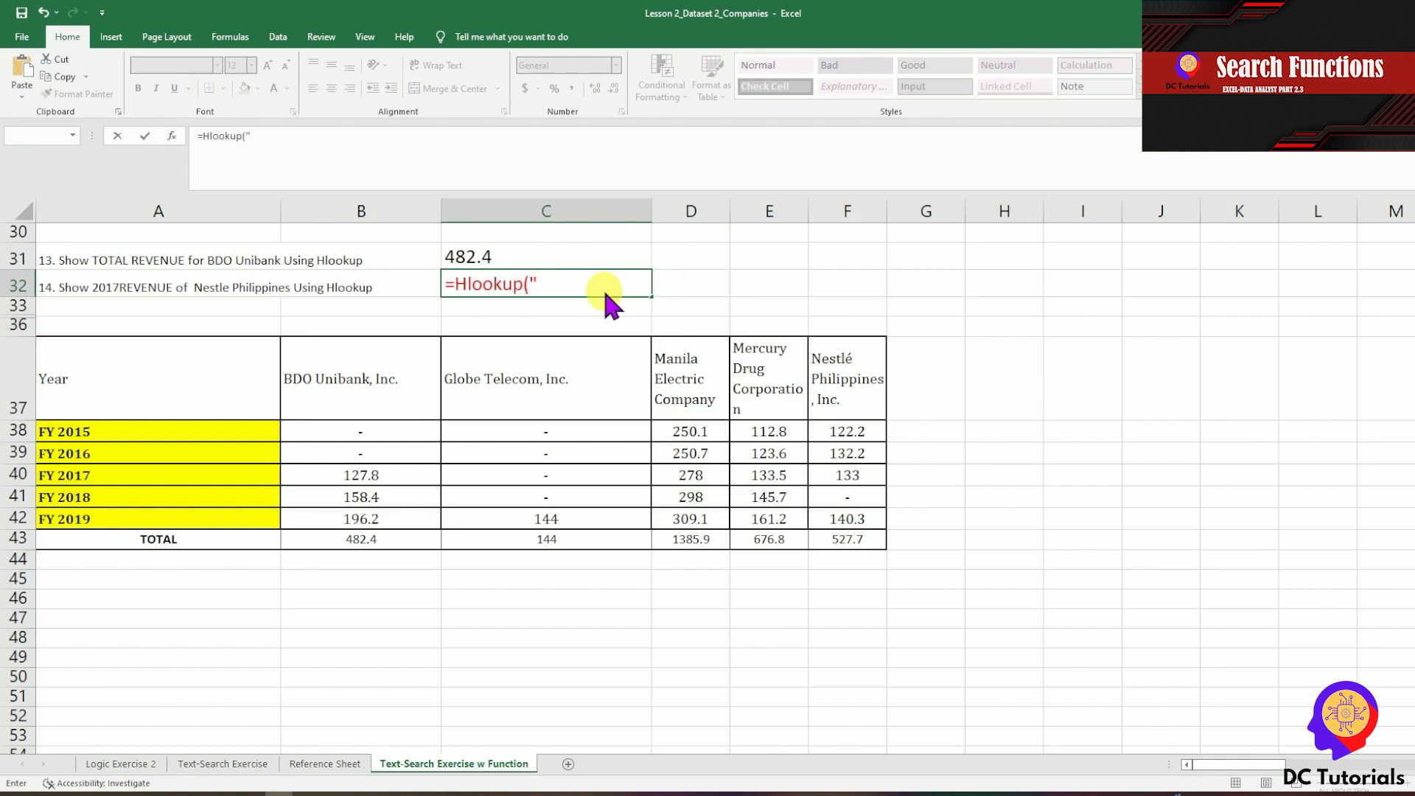
pyautogui.press('Return')
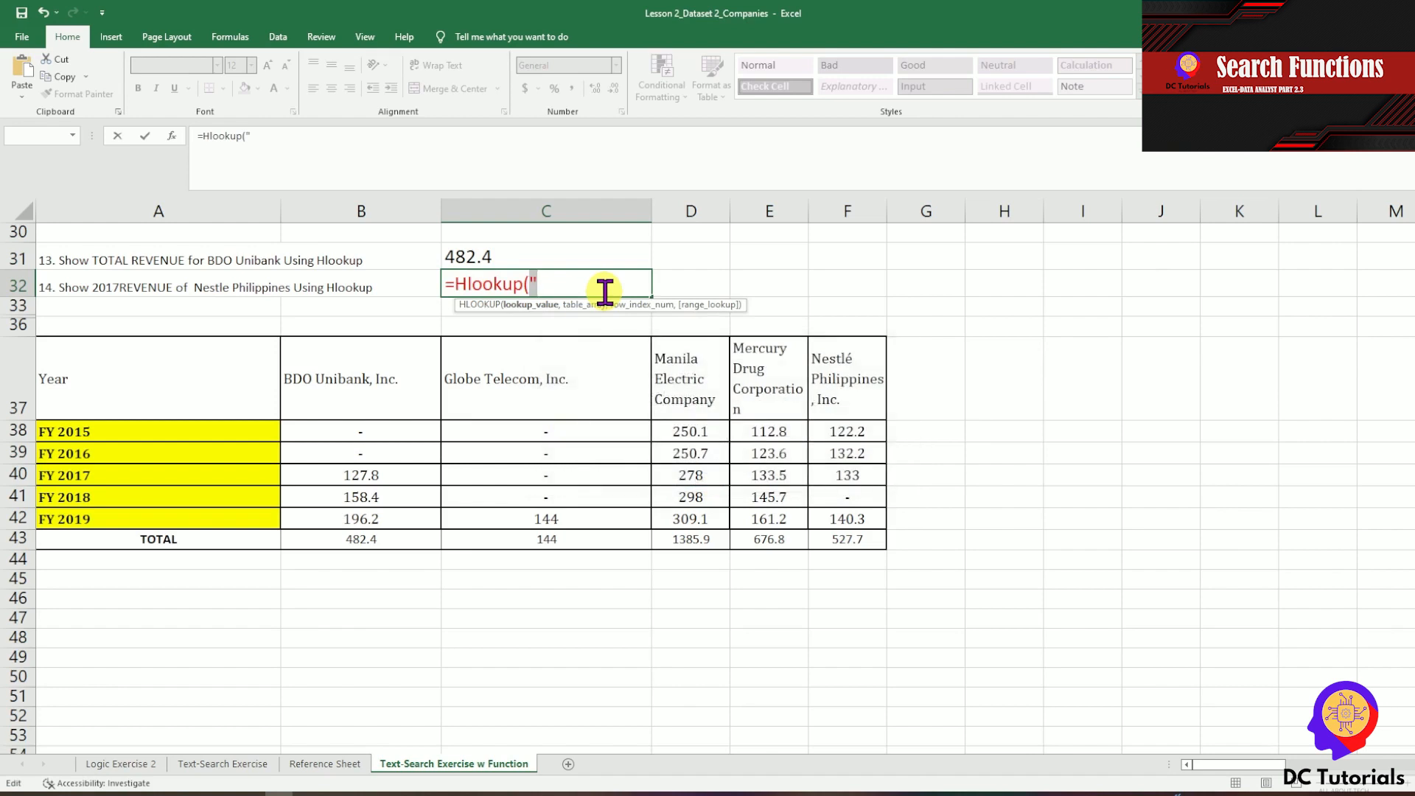
pyautogui.click(605, 292)
pyautogui.hotkey('ctrl', 'v')
pyautogui.write('",')
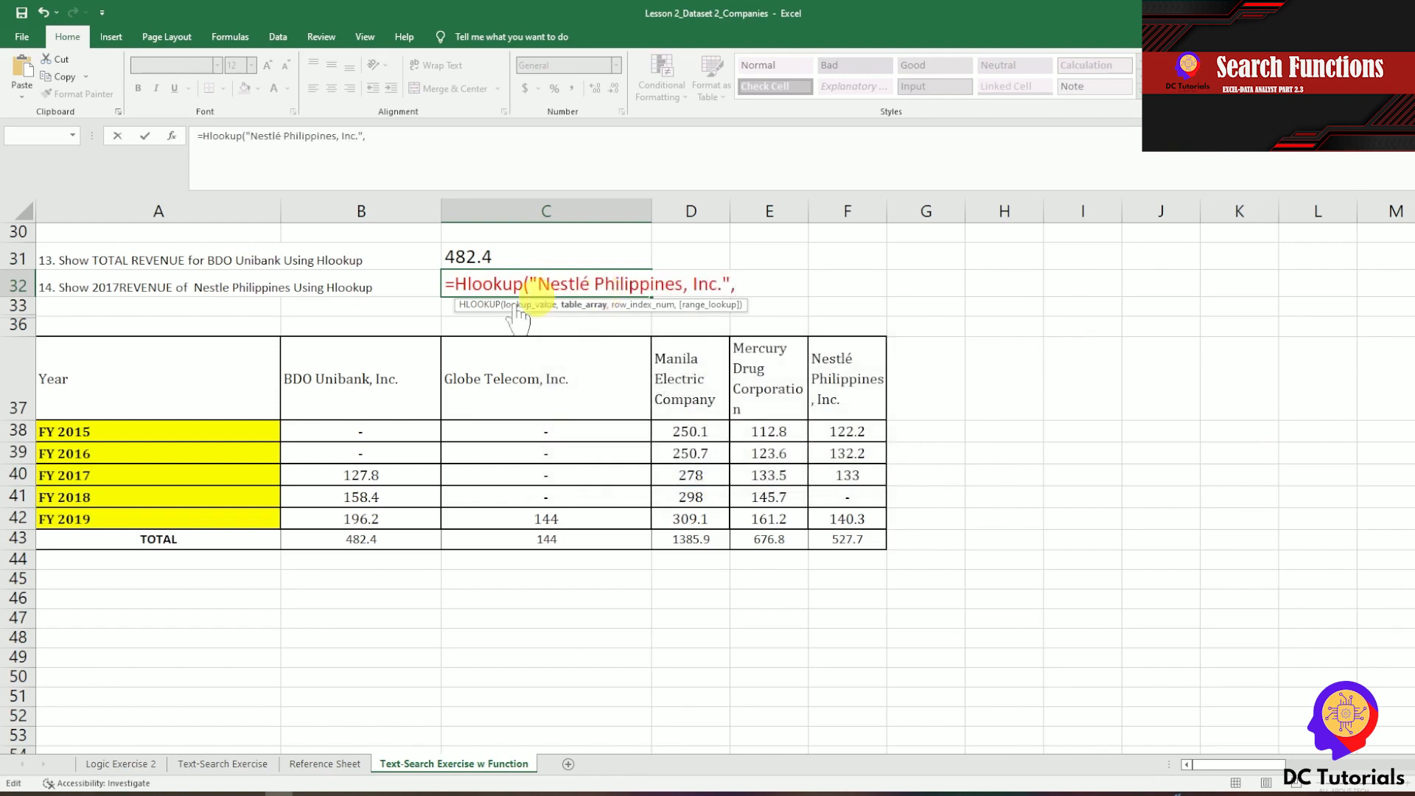
# Complete the C32 HLOOKUP with table range A37:F43, row index 4 and match value 0.
pyautogui.moveTo(152, 393); pyautogui.dragTo(882, 535)
pyautogui.write(',')
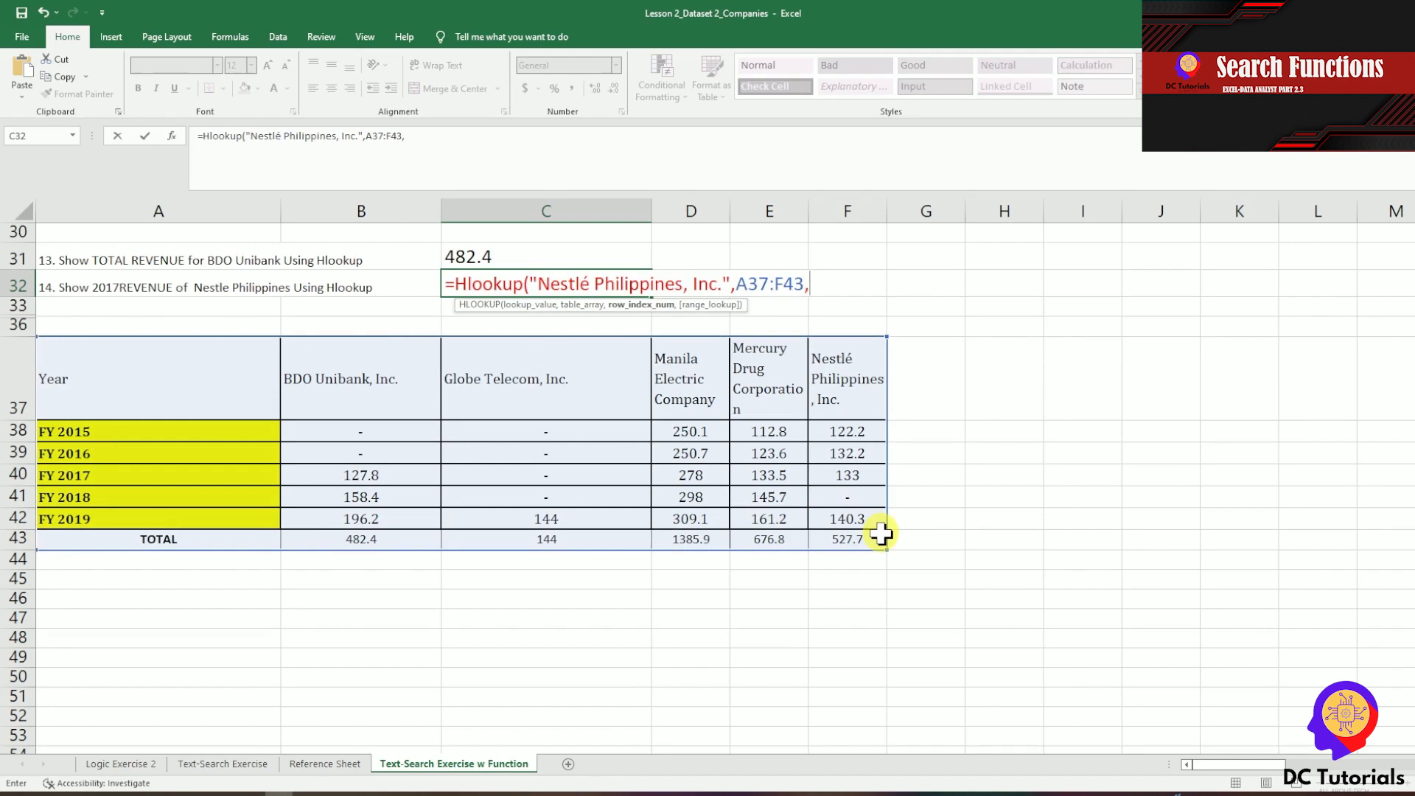
pyautogui.write('4,0)')
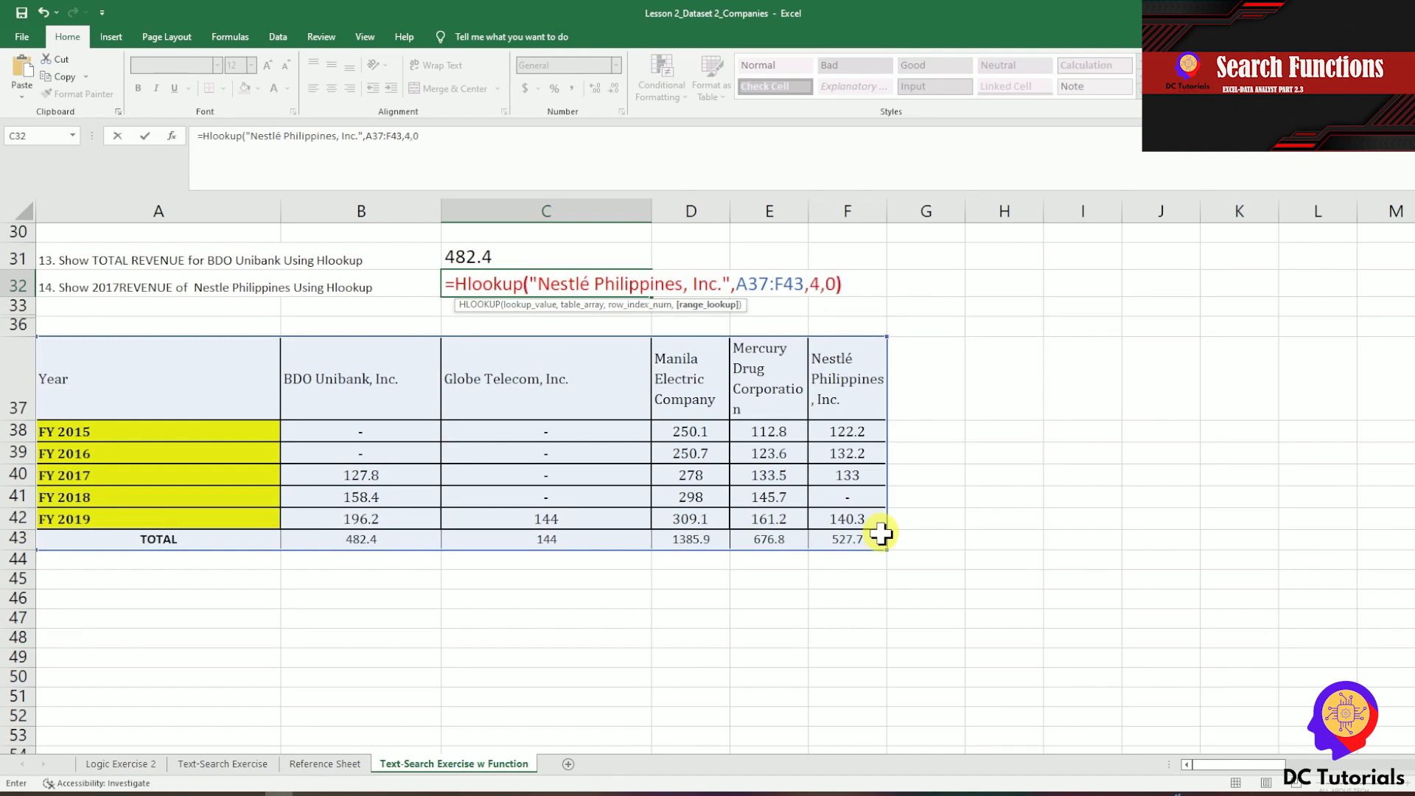
pyautogui.press('Return')
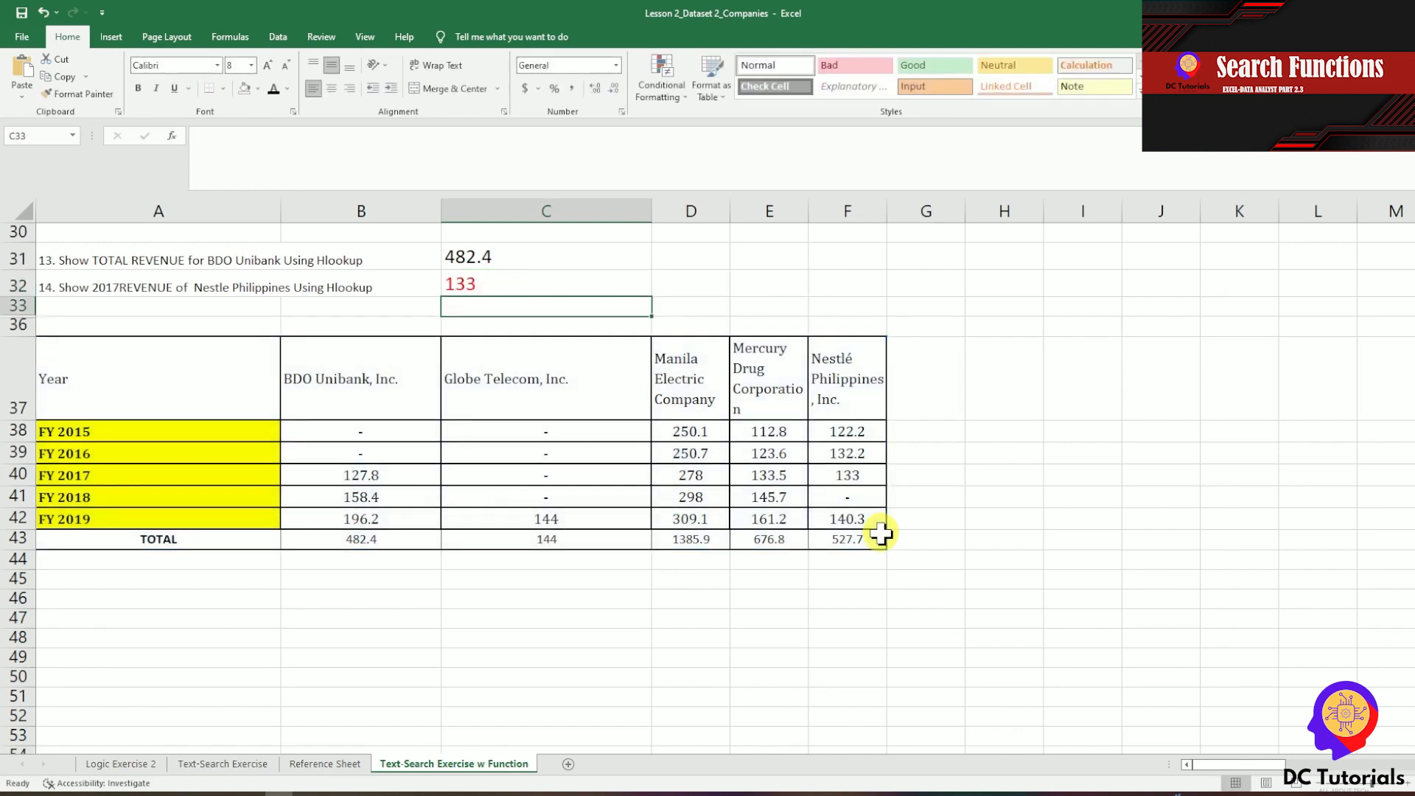
pyautogui.click(866, 479)
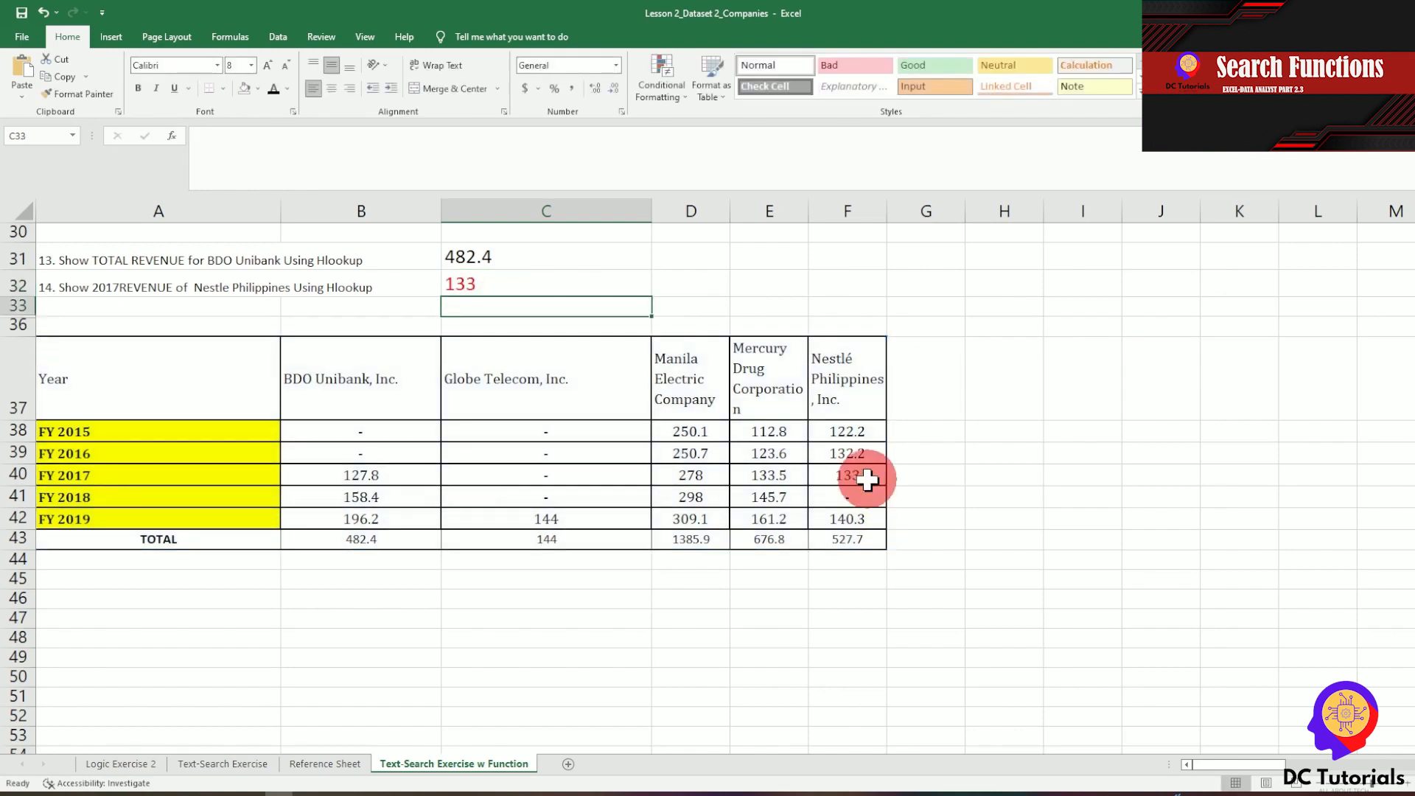